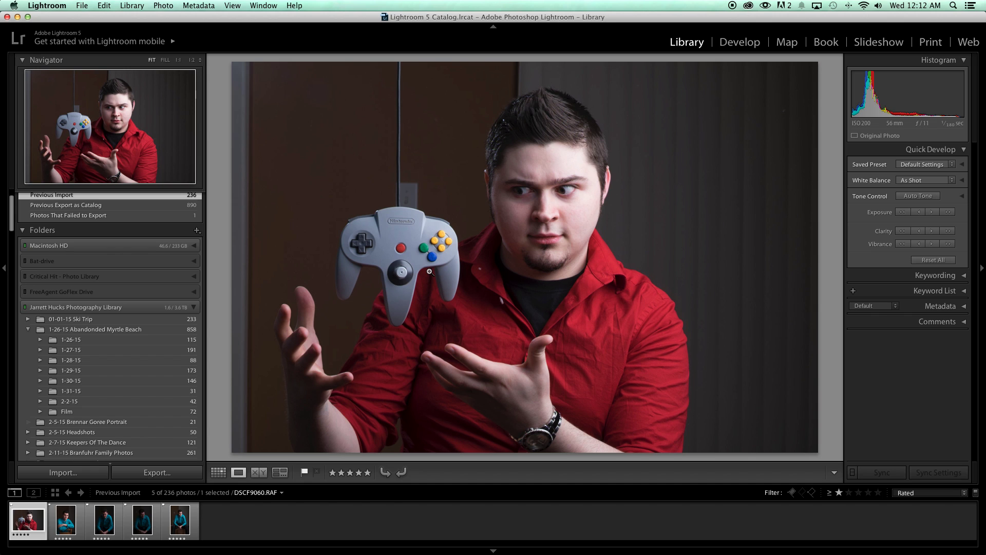
- Open the photo for developing, compare the VSCO Film 06 Push & Pull - Fuji 400H presets, and apply the 400H + variant
left_click(737, 42)
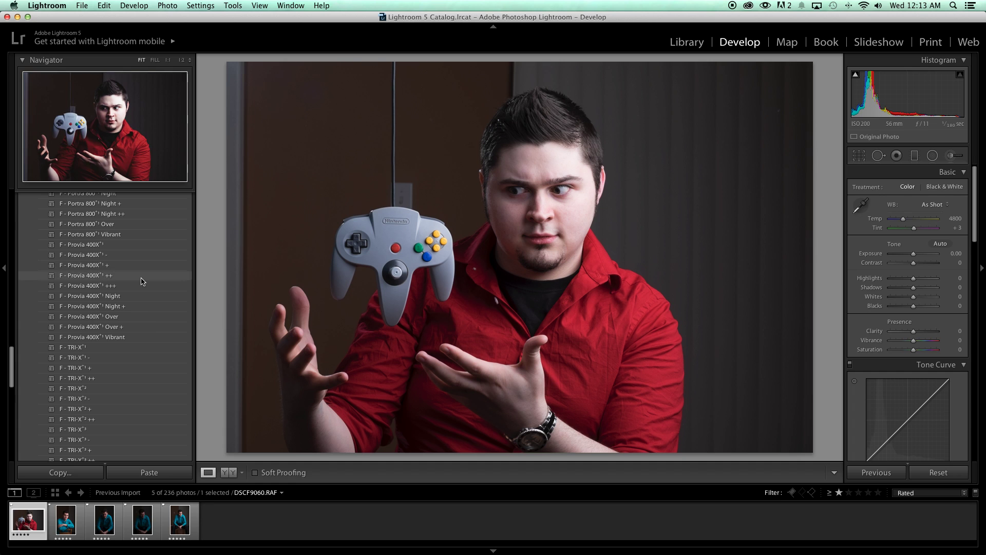
scroll(143, 247, "up", 10)
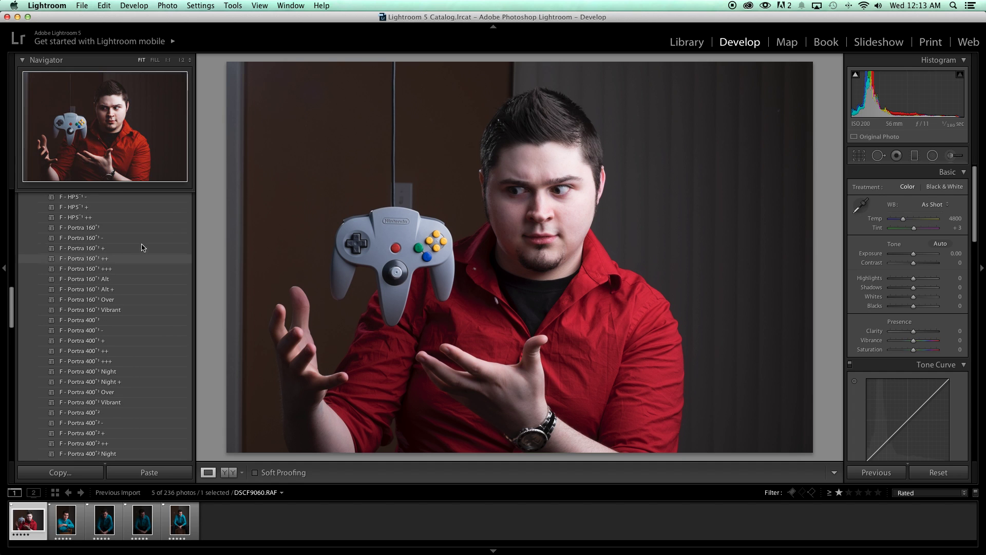
scroll(143, 248, "up", 10)
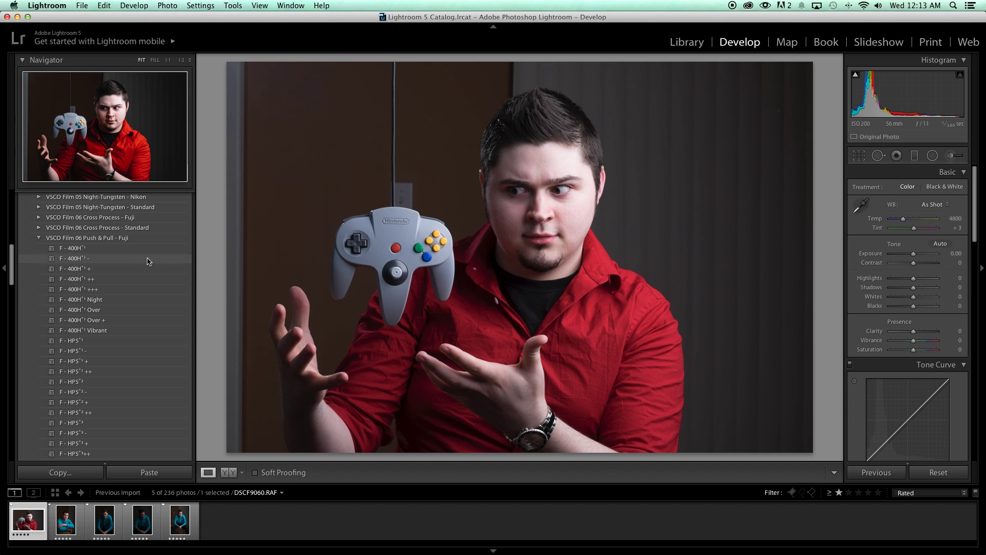
left_click(150, 251)
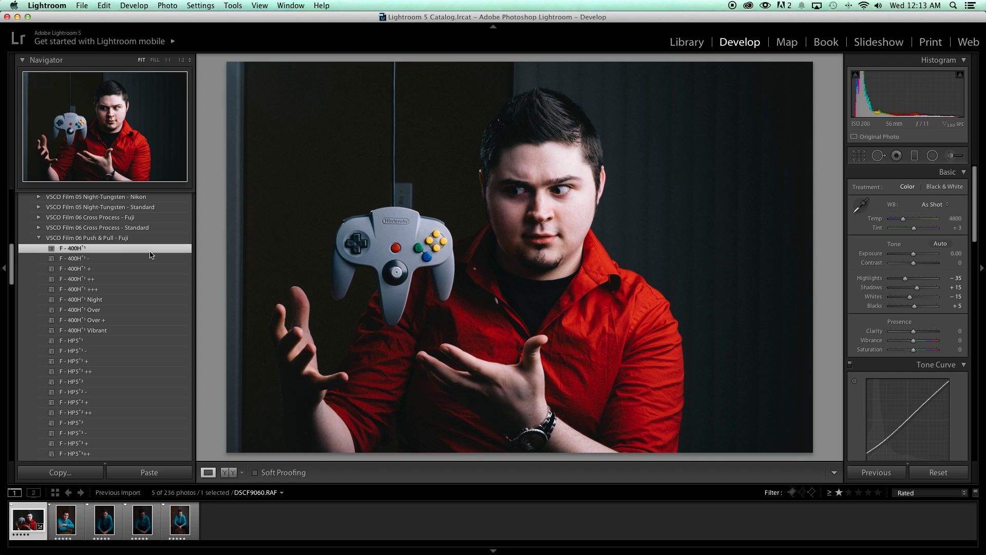
left_click(150, 258)
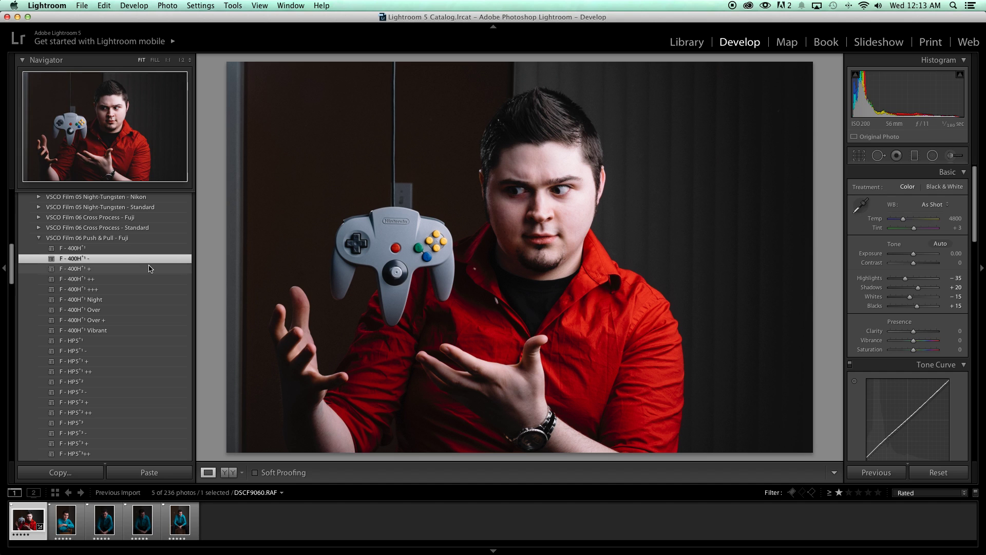
left_click(150, 268)
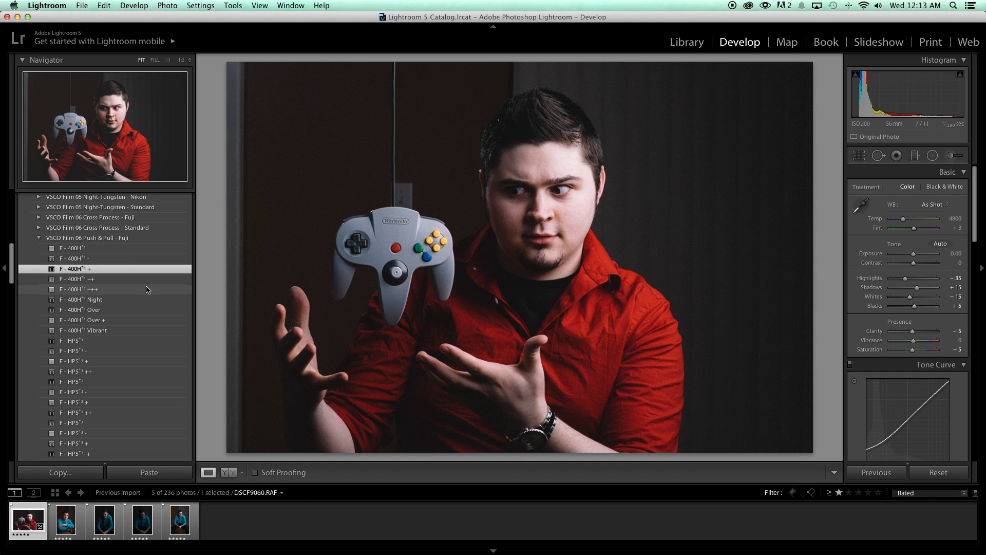
left_click(148, 282)
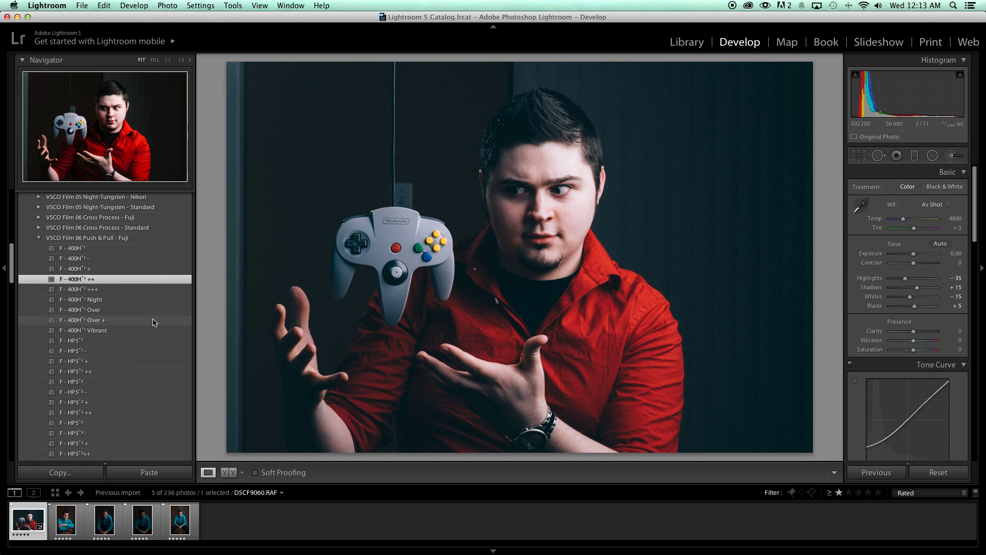
left_click(164, 270)
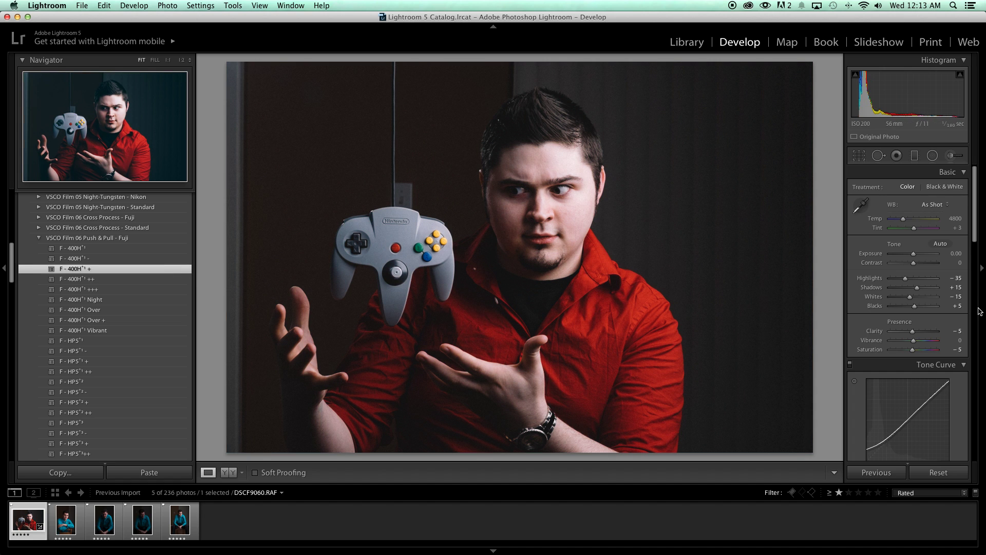
- Remove the film grain by setting the Grain Amount to 0
scroll(915, 307, "down", 5)
scroll(915, 307, "down", 15)
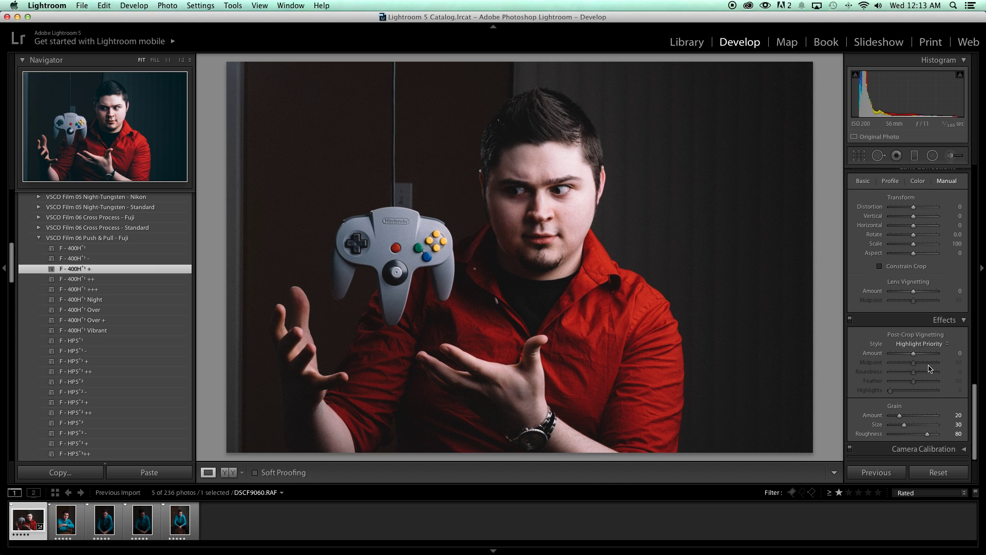
left_click_drag(901, 417, 877, 419)
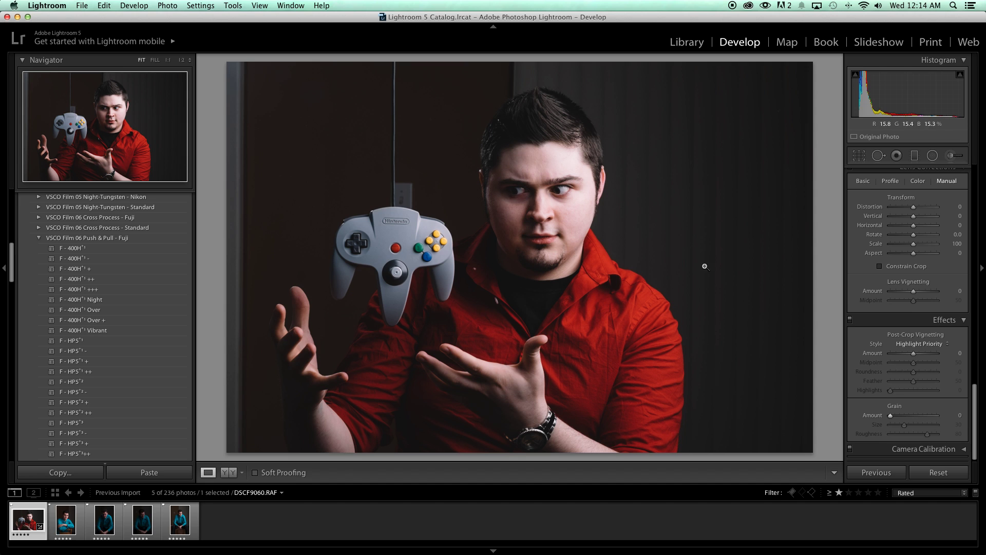
- Centre the Detail preview on the subject's eye on the brighter side of the face
scroll(881, 295, "up", 10)
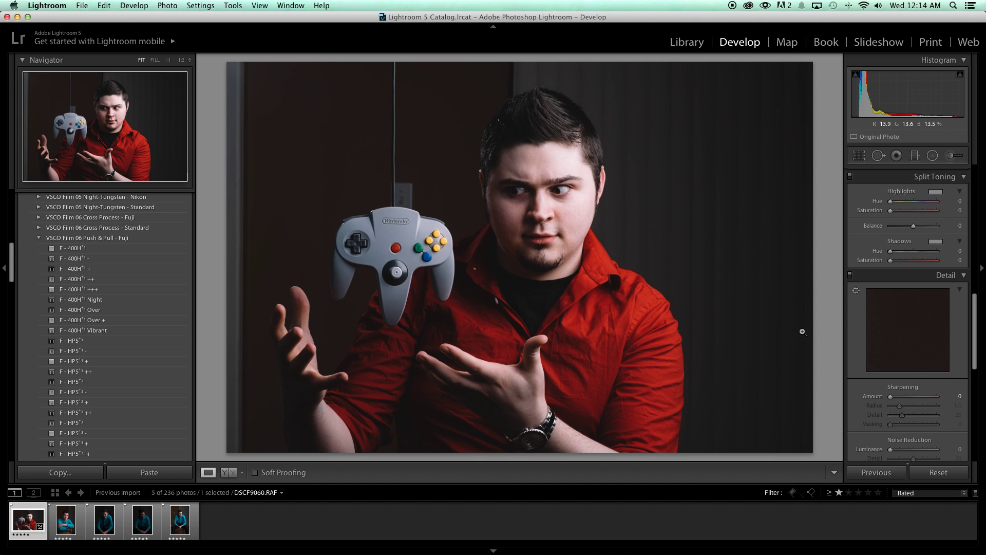
left_click_drag(893, 323, 848, 384)
left_click(916, 320)
left_click_drag(906, 341, 881, 332)
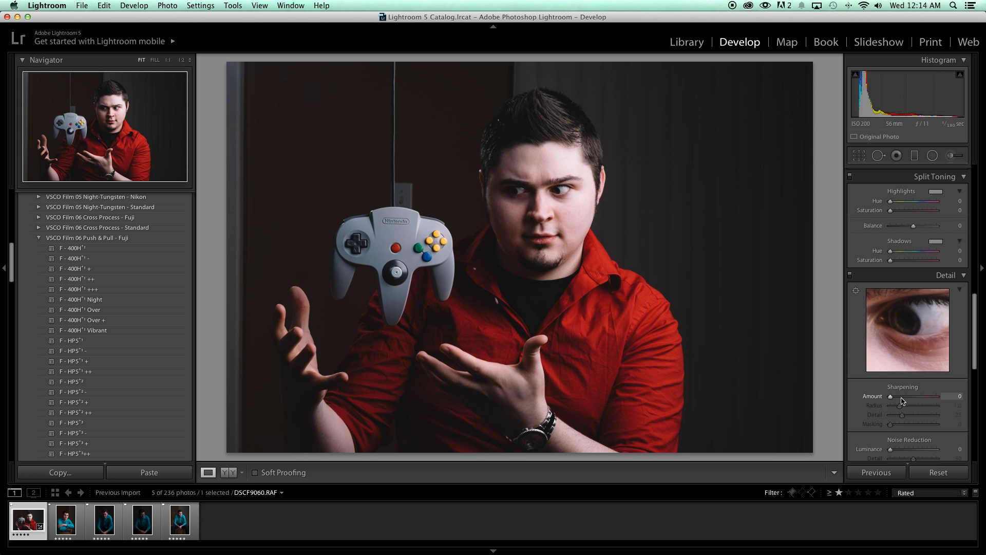
- Set the Sharpening Amount to 58, judging the effect on the face at 1:1 zoom
left_click_drag(890, 396, 905, 397)
left_click_drag(907, 398, 914, 400)
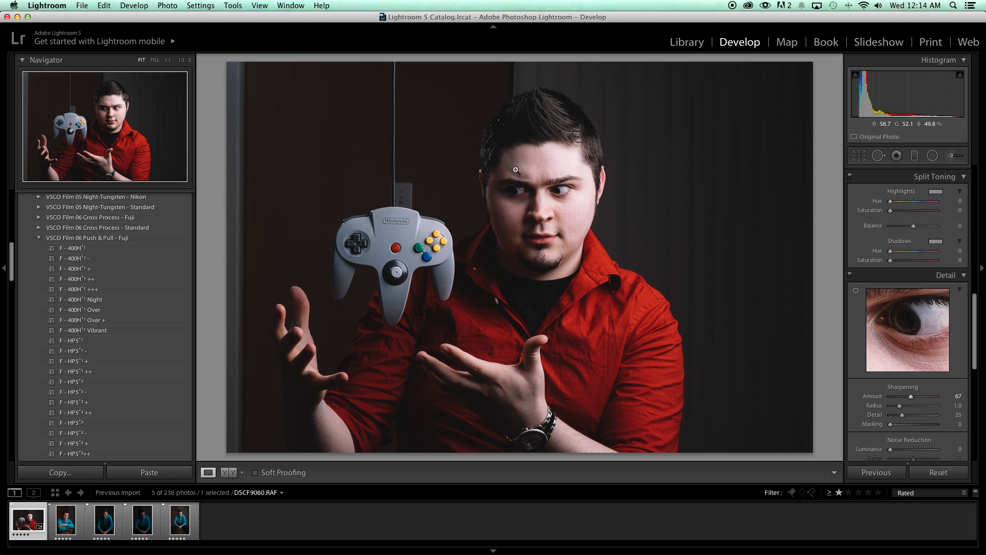
left_click(531, 179)
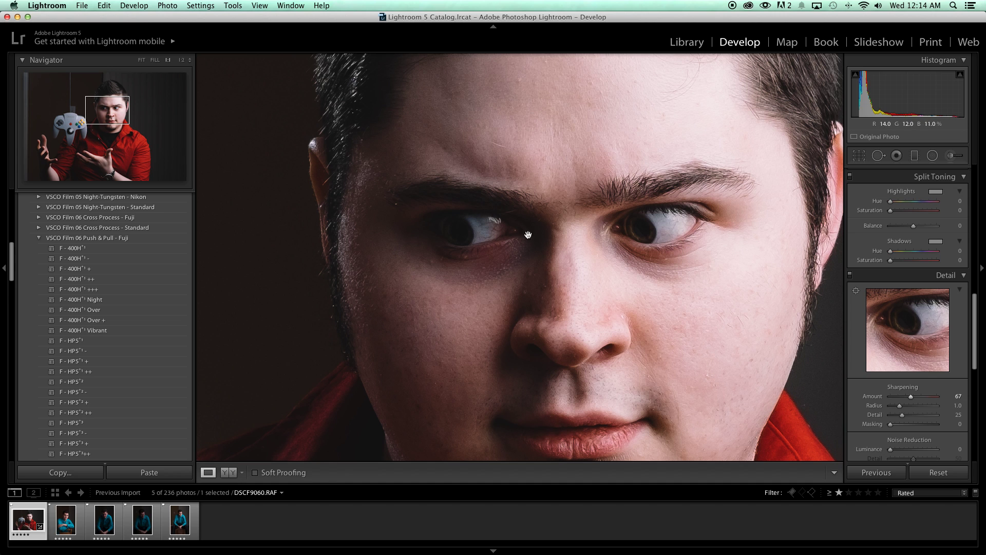
left_click_drag(530, 228, 519, 230)
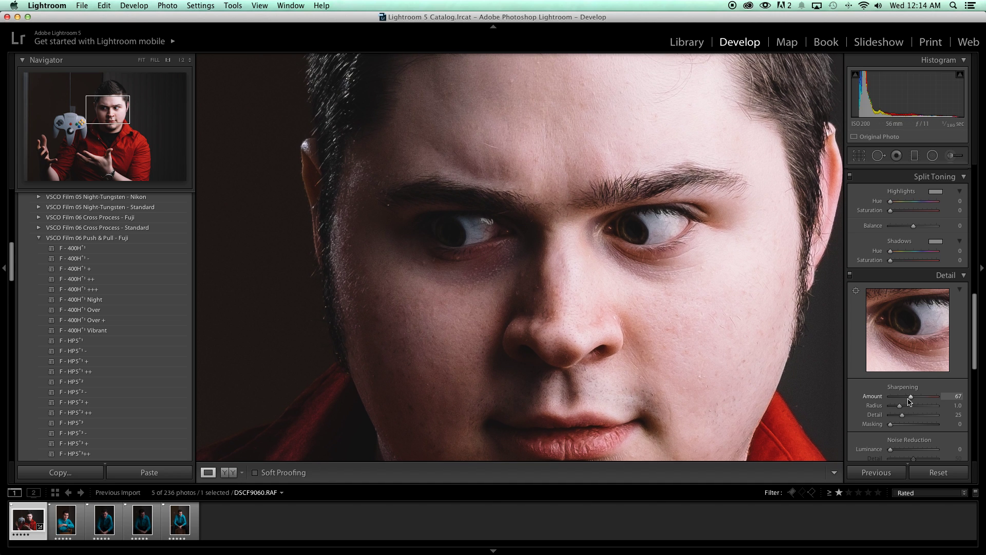
left_click_drag(910, 397, 967, 400)
left_click(695, 347)
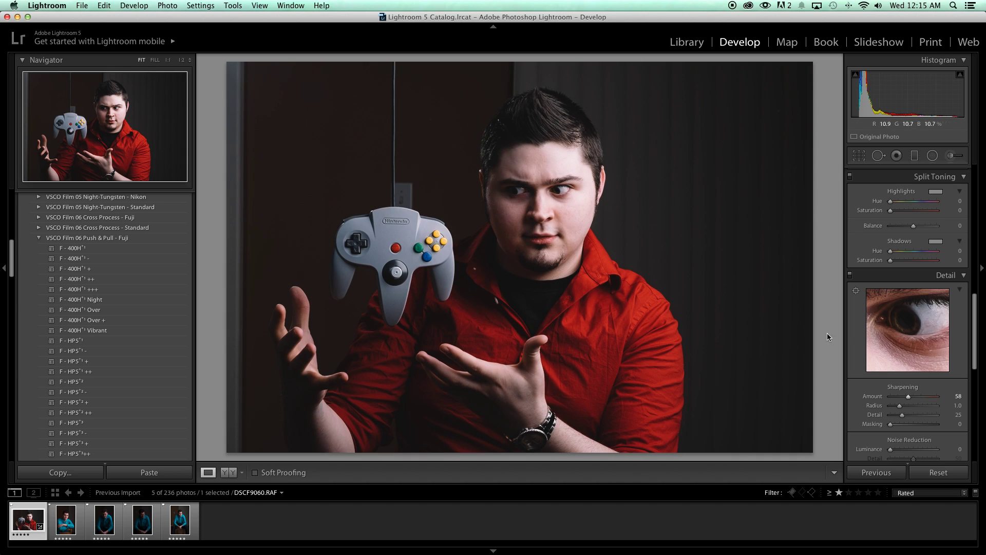
- Set Highlights to -46 and Shadows to +35 in the basic tone adjustments
scroll(872, 322, "up", 10)
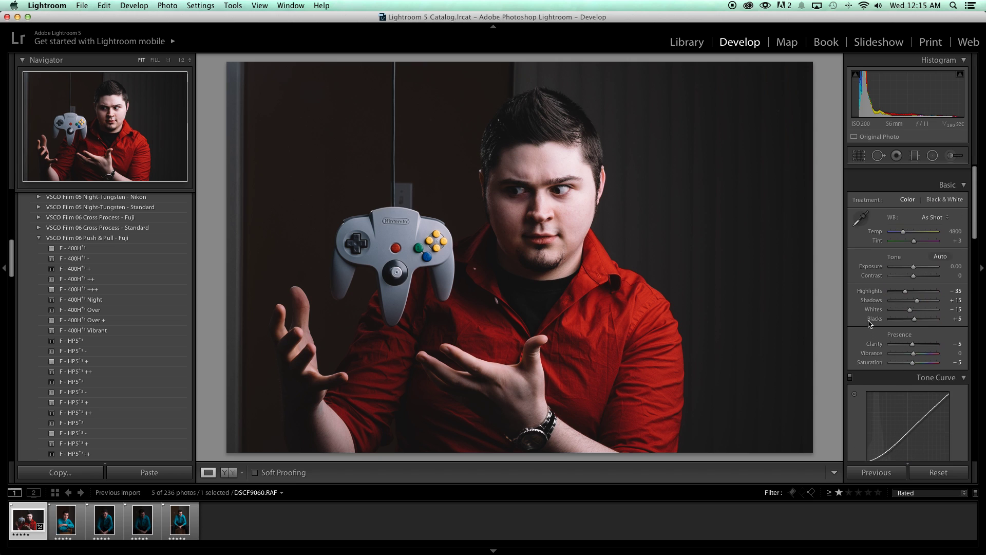
scroll(869, 322, "down", 1)
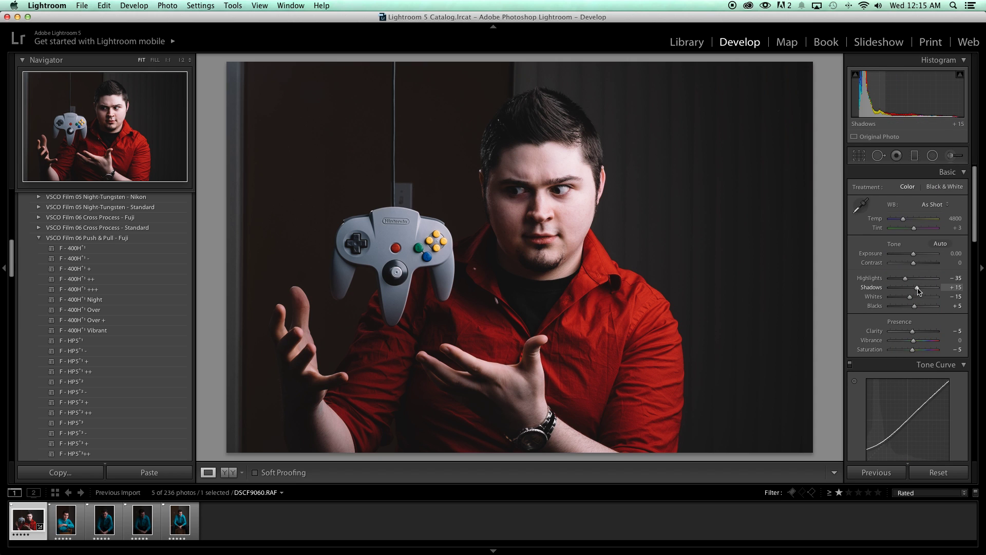
left_click_drag(905, 278, 903, 282)
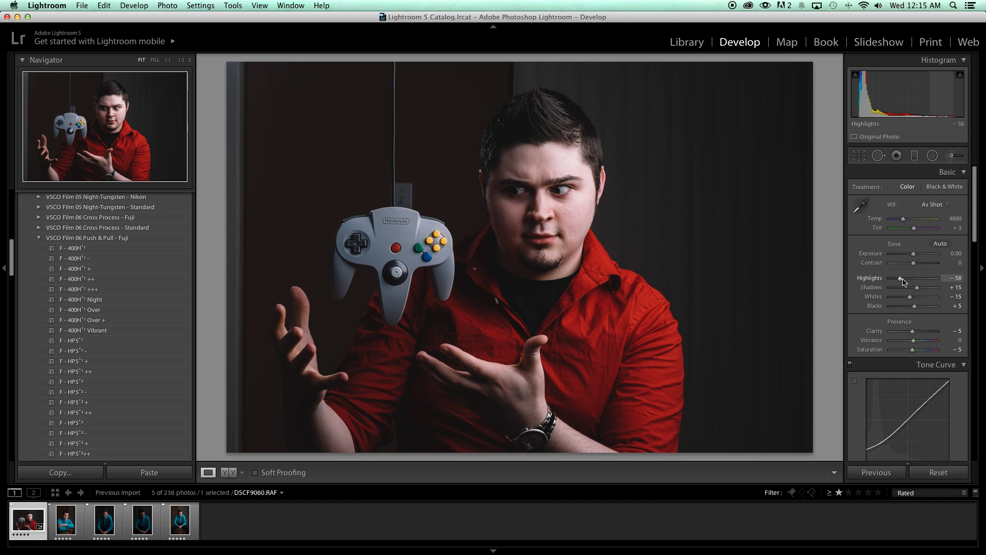
left_click_drag(904, 282, 906, 282)
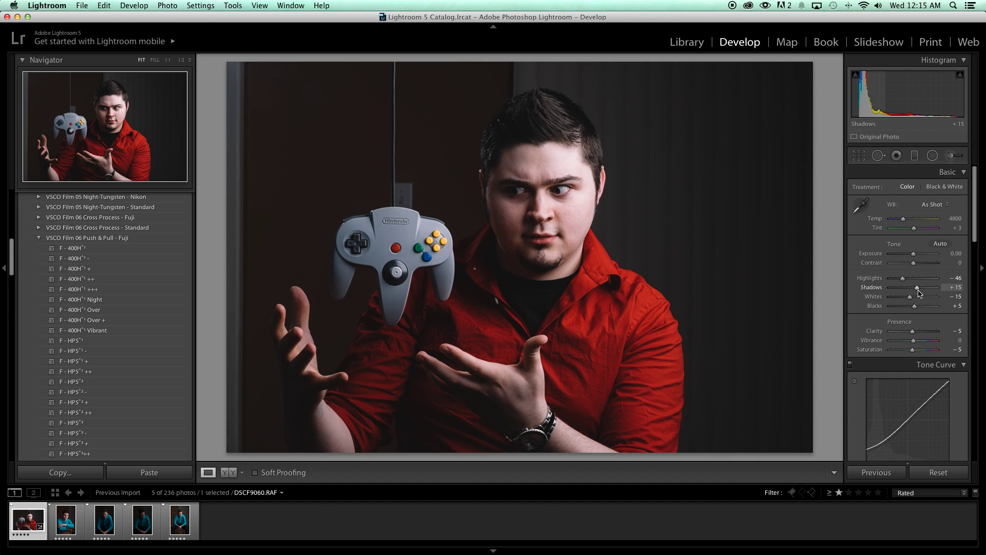
left_click_drag(919, 291, 922, 291)
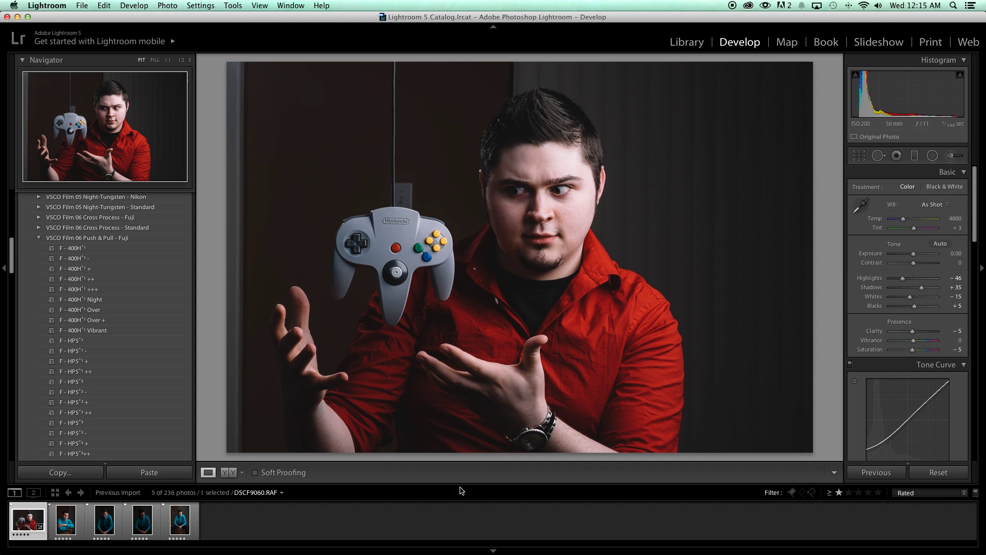
- Paint the iris on the brighter side of the face with a size 6 Adjustment Brush using Exposure 0.51 and Shadows 37
left_click(529, 197)
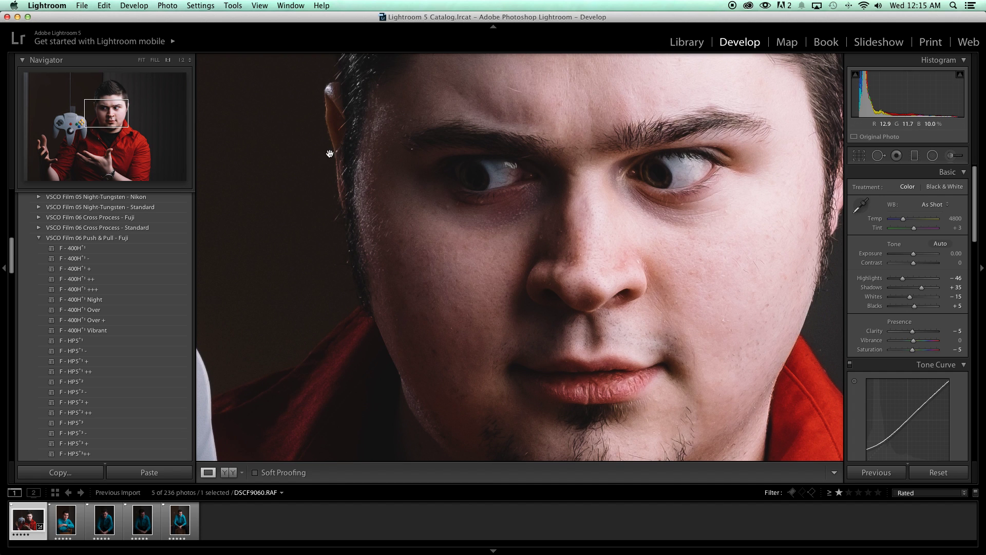
scroll(521, 177, "up", 2)
scroll(521, 177, "right", 1)
scroll(521, 177, "up", 1)
scroll(520, 177, "right", 1)
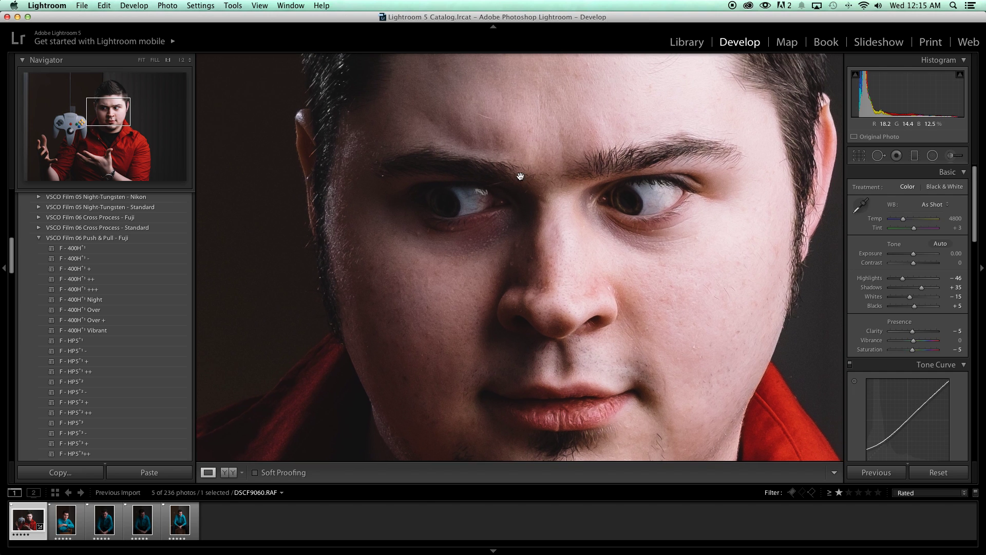
left_click(951, 157)
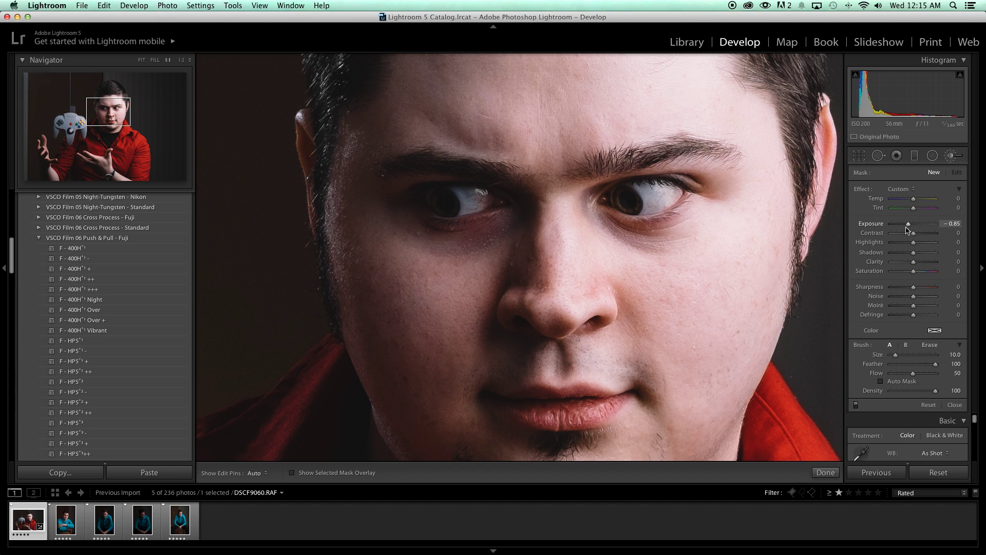
left_click_drag(908, 224, 914, 230)
key("bracketleft")
key("bracketleft")
key("bracketleft")
key("bracketleft")
left_click_drag(633, 201, 633, 201)
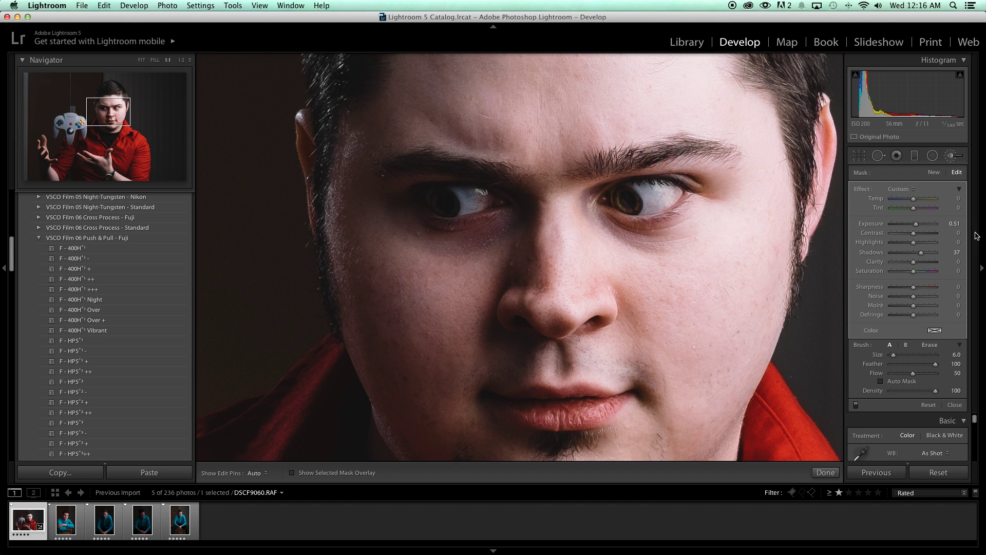
- Raise the painted iris adjustment's Exposure to 0.67 and compare the eyes in the full photo and at 1:1
key("h")
key("h")
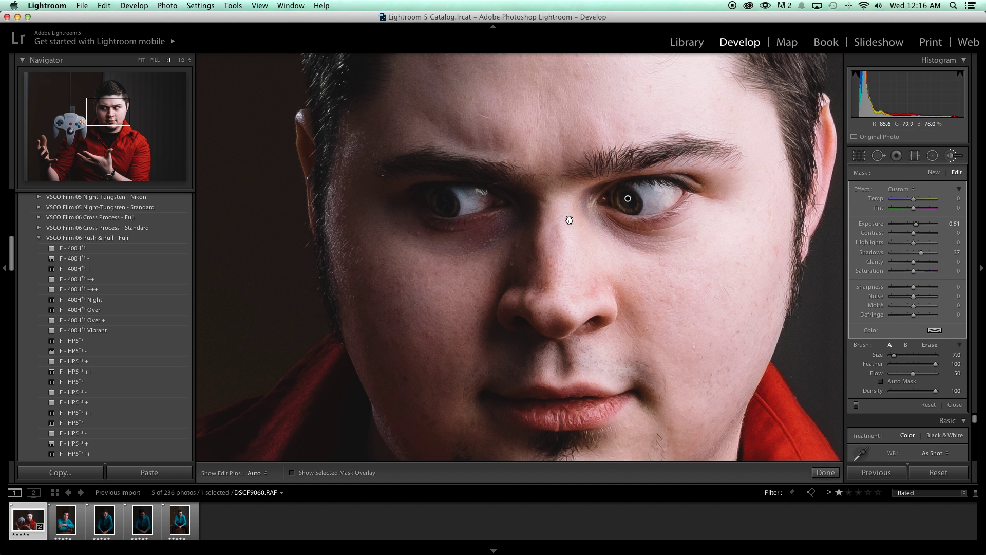
key("z")
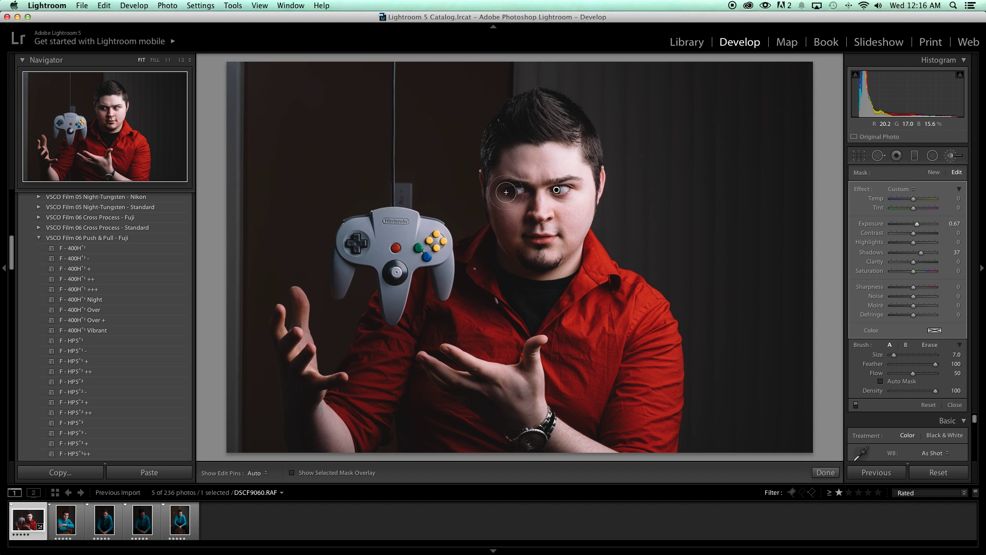
key("z")
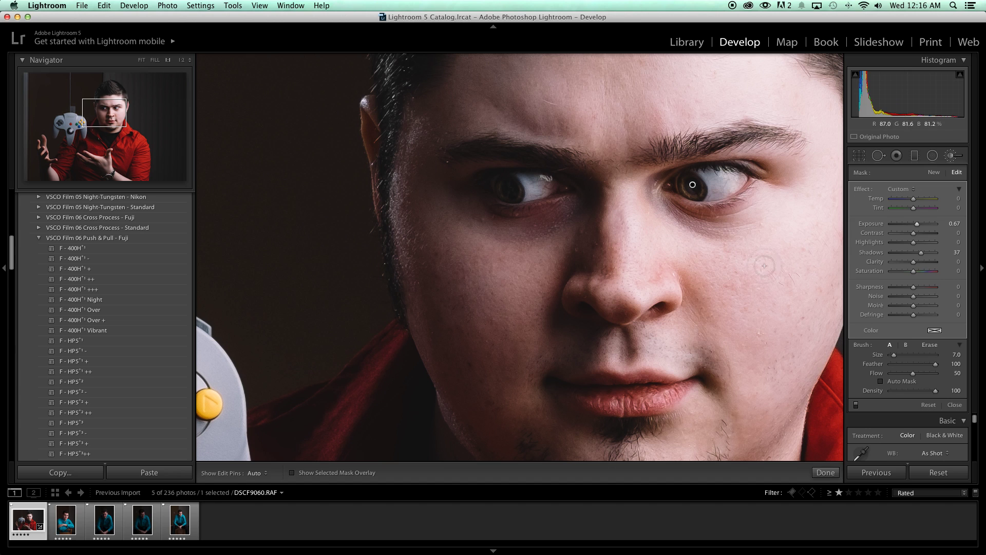
- Paint a separate brush adjustment over the eye on the shadowed side of the face with Exposure 0.20 and Shadows 36
left_click(950, 155)
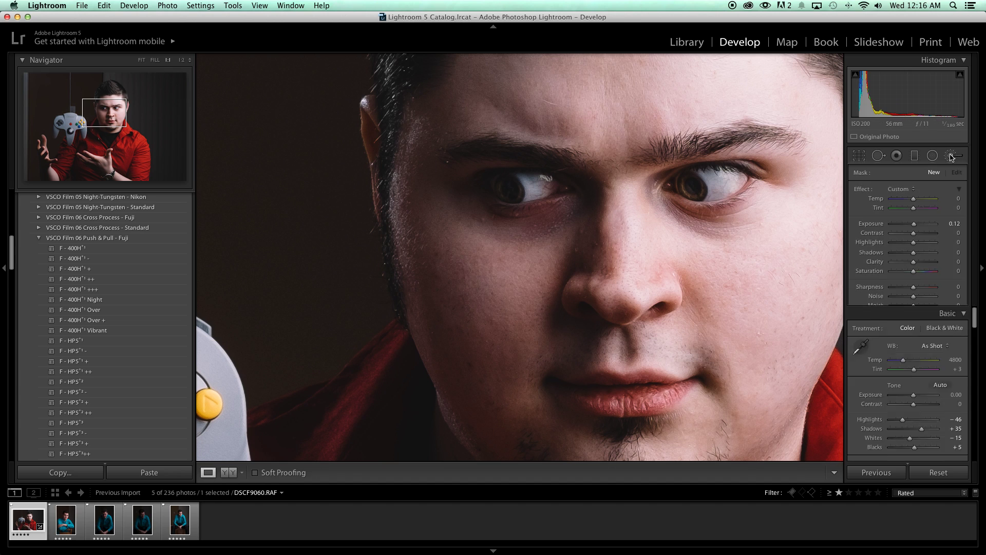
left_click(950, 155)
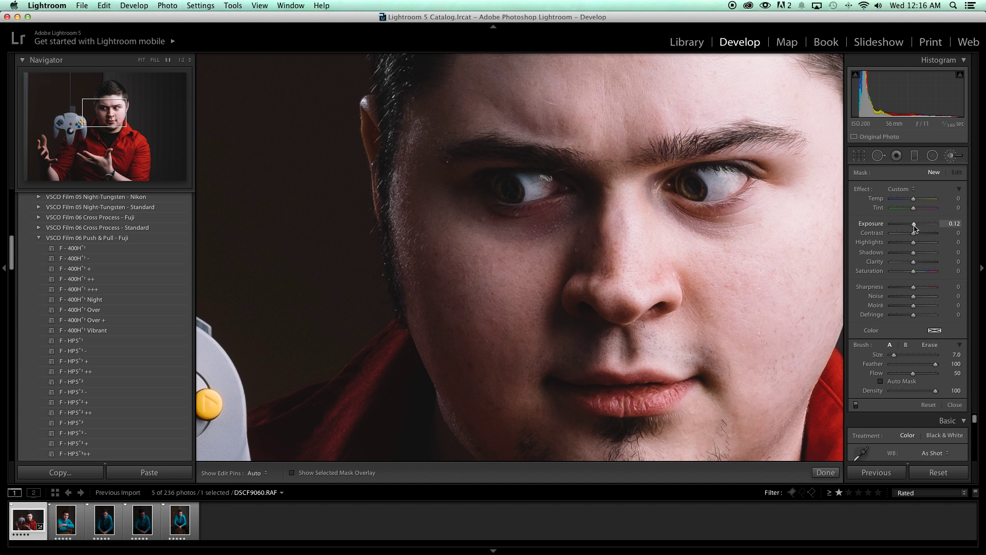
key("h")
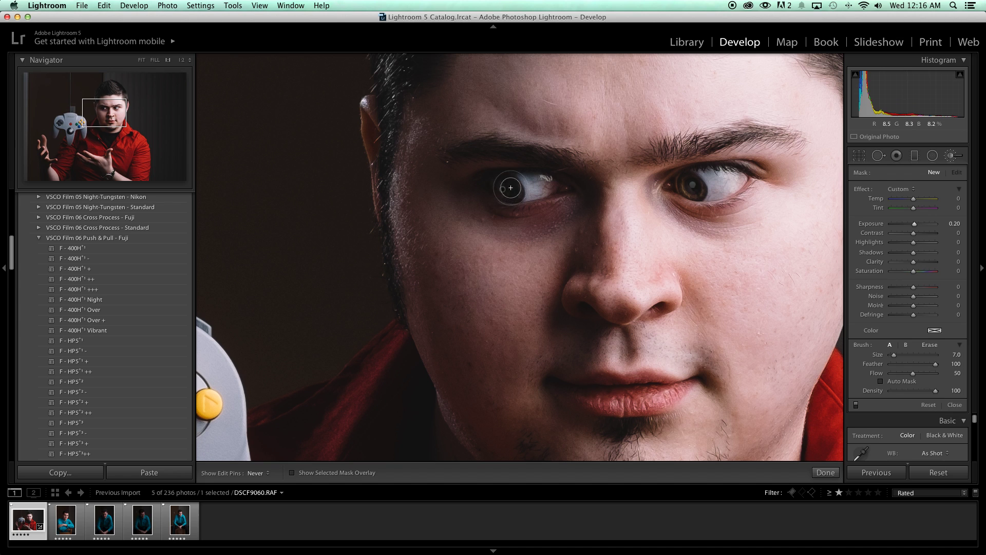
left_click_drag(514, 191, 534, 192)
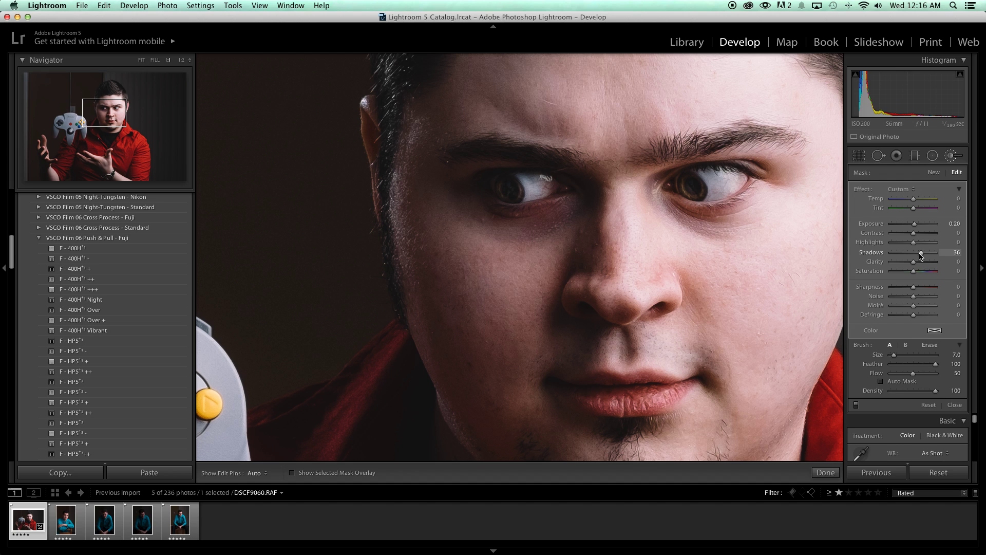
left_click(951, 156)
left_click(686, 225)
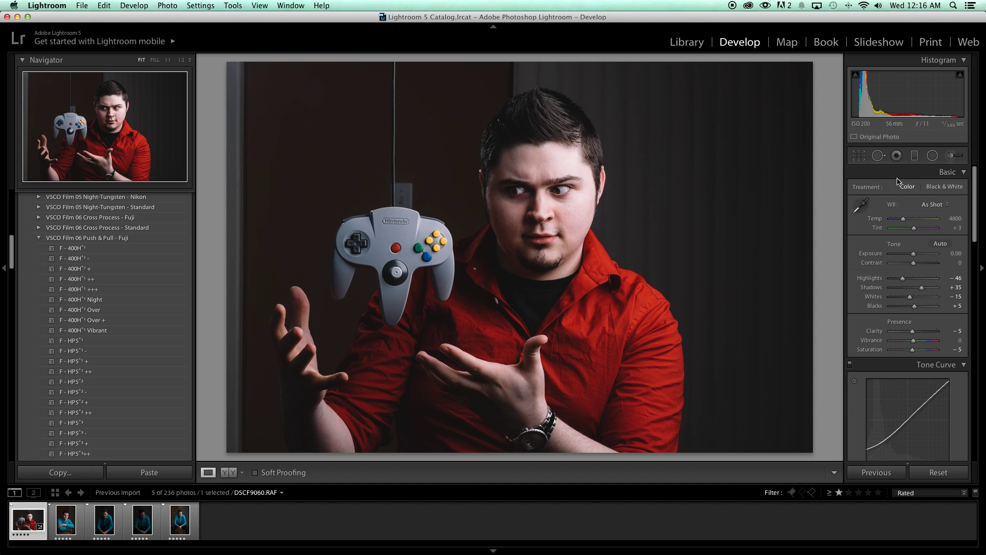
- Place a tall, narrow Radial Filter over the shadowed side of the face, from the hair to the collar
left_click(932, 156)
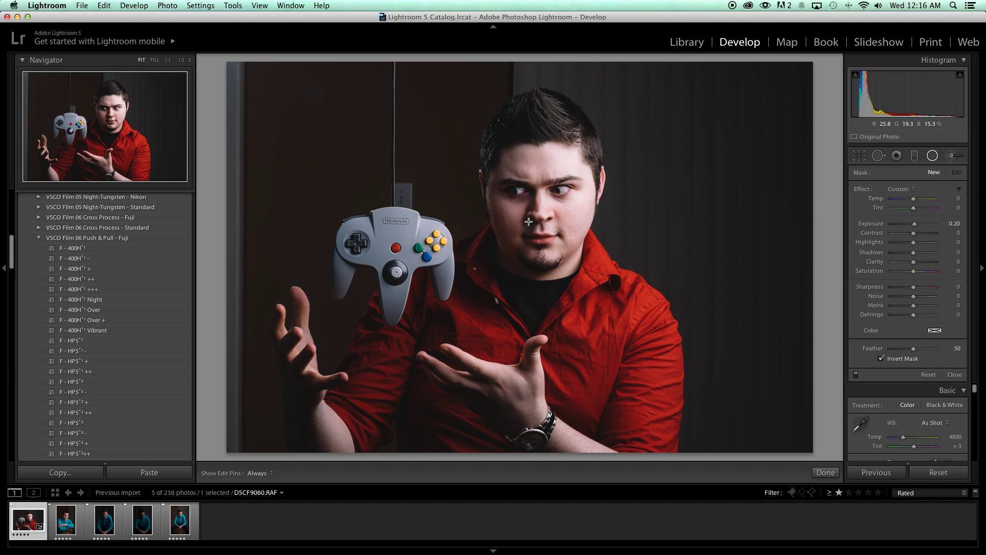
left_click_drag(515, 209, 555, 95)
left_click_drag(506, 181, 502, 175)
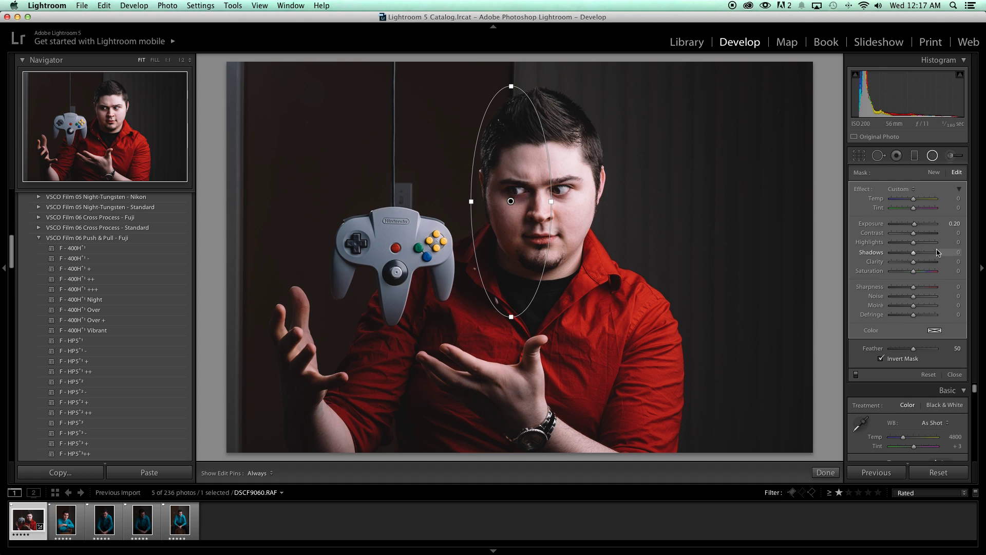
- Set the Radial Filter's Exposure to 0.11 and Shadows to 28, and close the filter
left_click(920, 254)
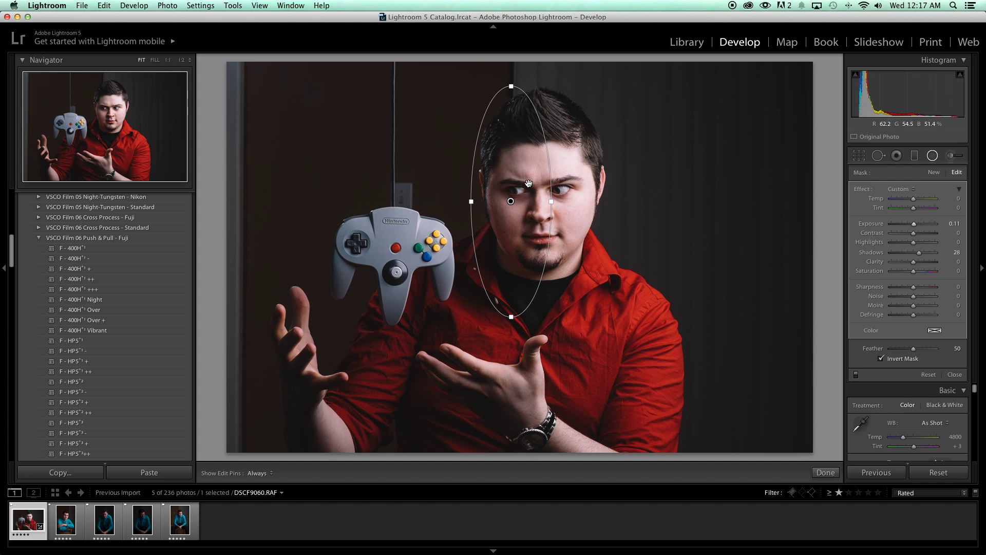
left_click(934, 160)
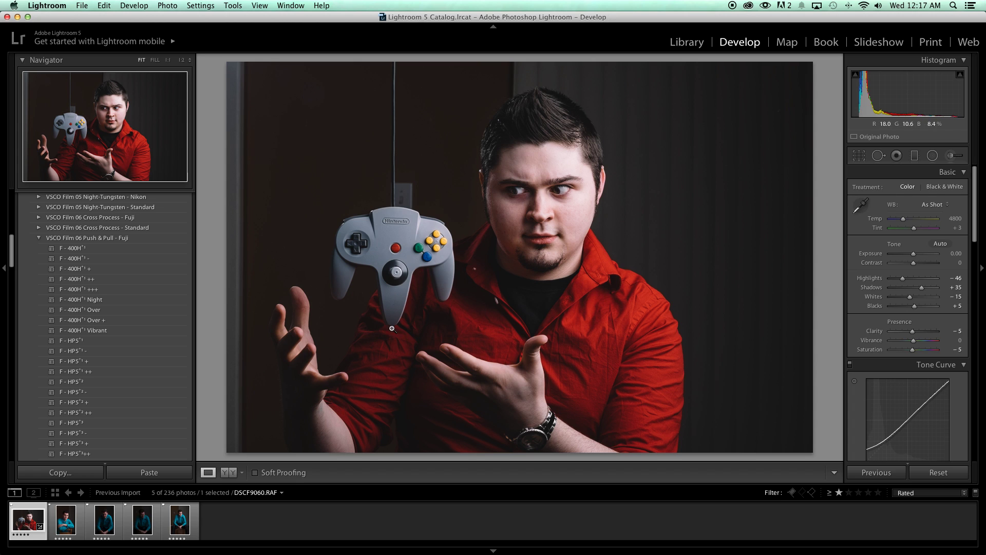
- Send the edited portrait DSCF9060.RAF to Adobe Photoshop CC 2014 for editing
right_click(28, 521)
mouse_move(87, 338)
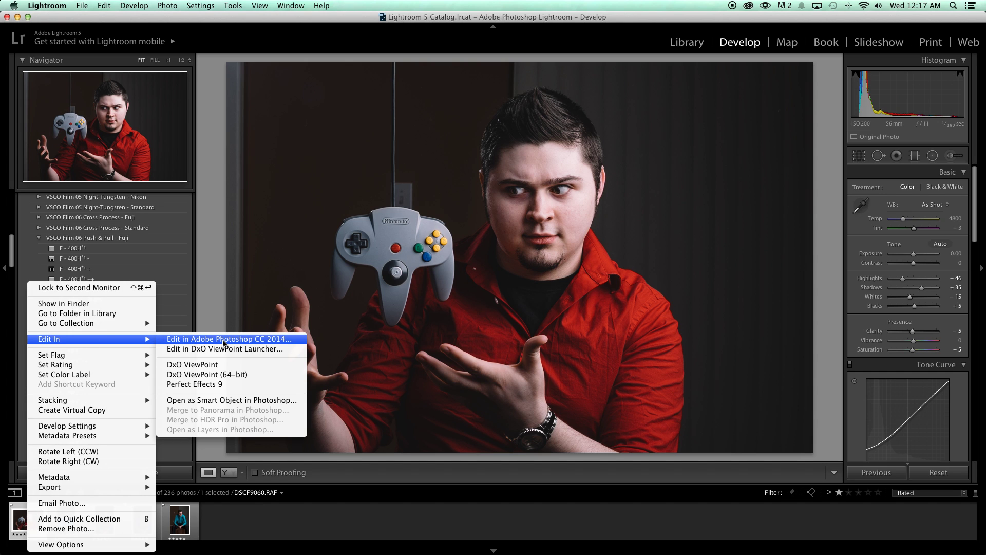
left_click(223, 340)
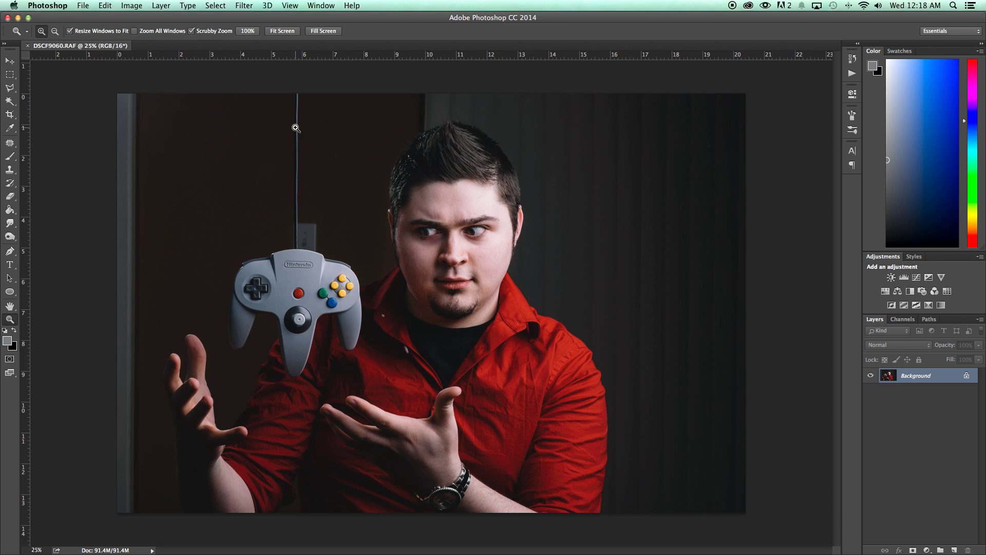
- Clone dark wall over the cord and switch plate directly above the controller's edge with a size 23 Clone Stamp
left_click(318, 221)
left_click(307, 217)
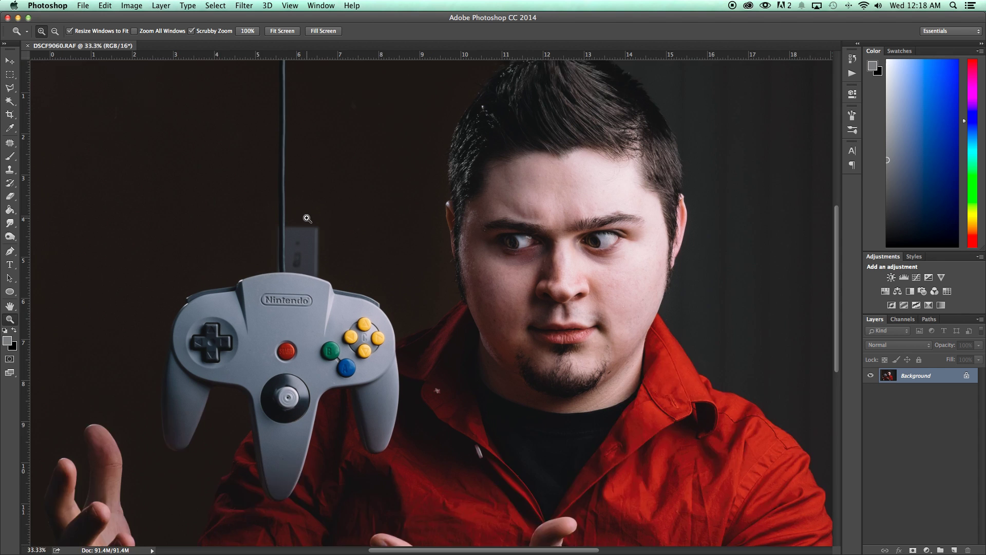
left_click(302, 255)
left_click(303, 255)
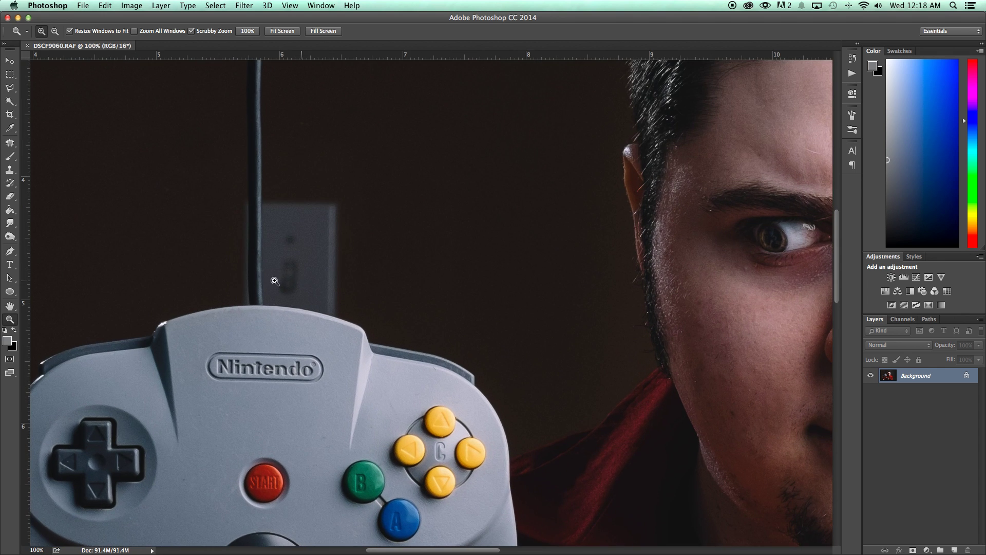
scroll(288, 282, "up", 1)
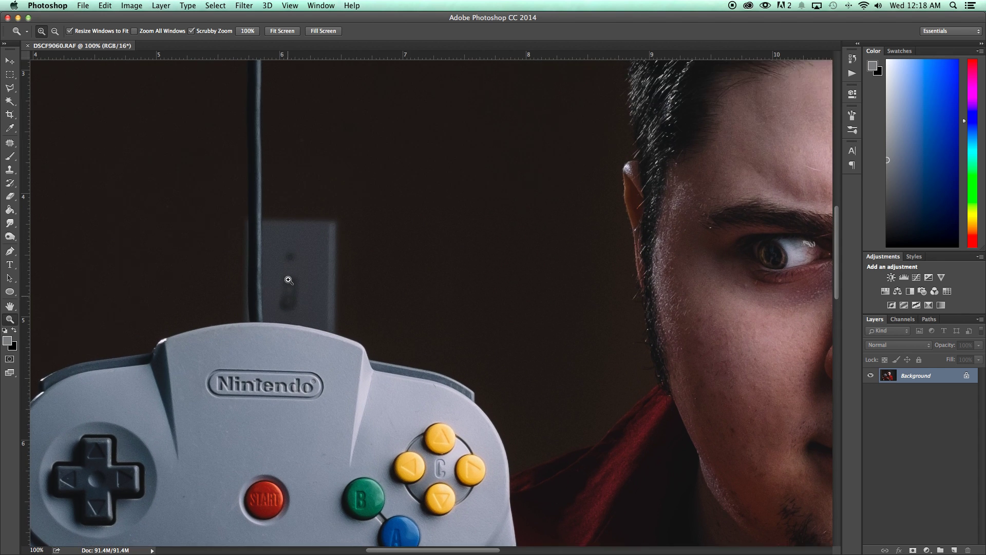
scroll(288, 281, "left", 6)
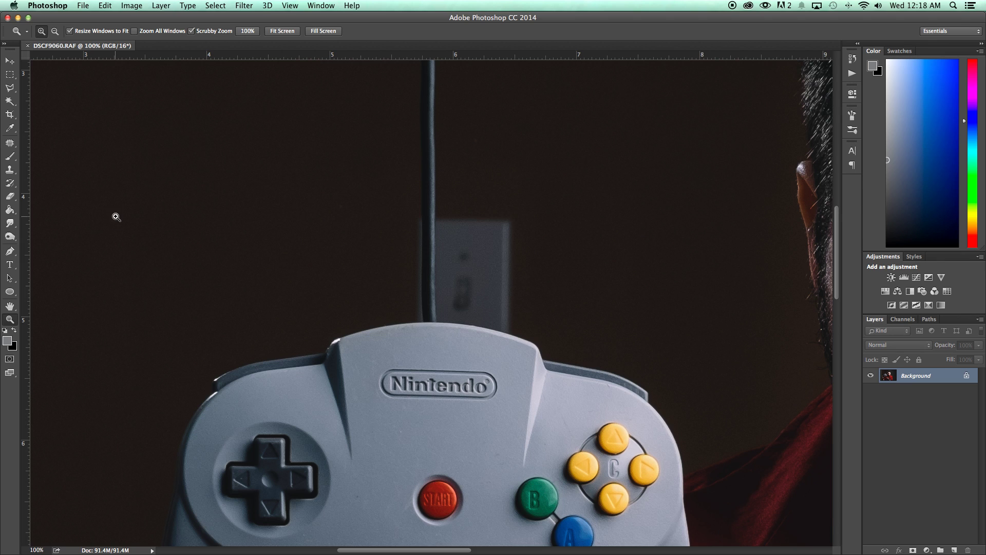
key("s")
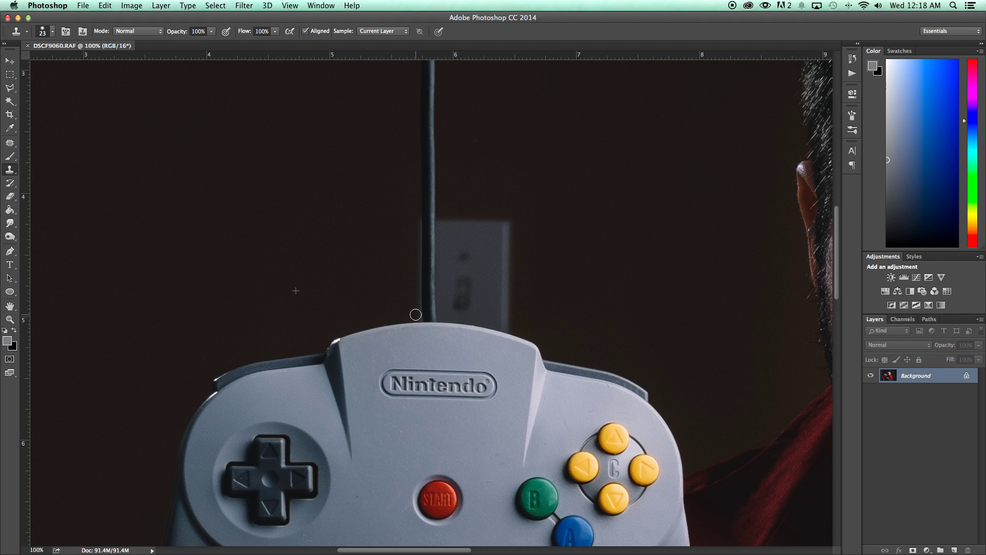
left_click_drag(415, 315, 469, 319)
mouse_move(486, 319)
left_mouse_down()
mouse_move(458, 319)
mouse_move(513, 331)
mouse_move(479, 321)
mouse_move(505, 315)
left_mouse_up()
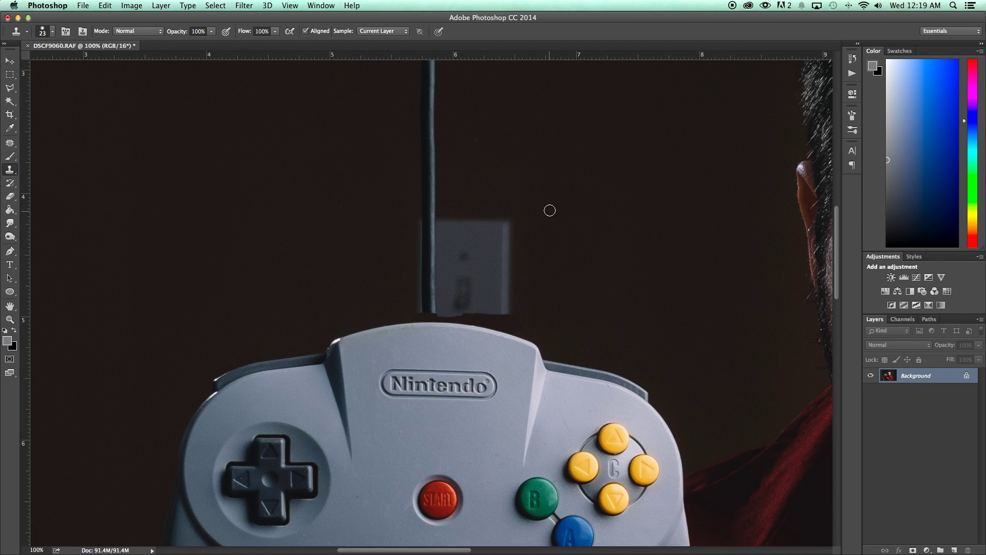
- Enlarge the Clone Stamp to 71 px and cover the rest of the switch plate and the cord beside it
right_click(577, 167)
left_click(653, 190)
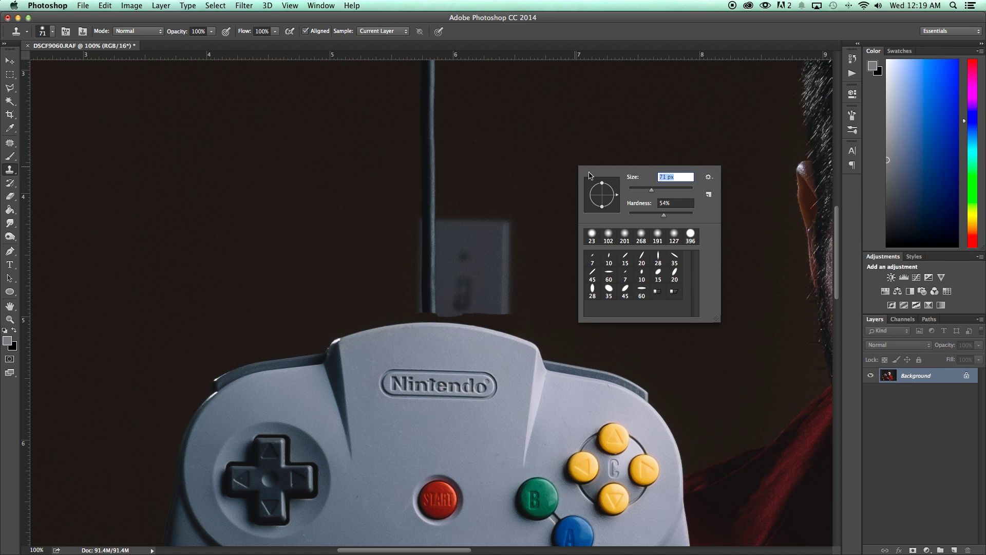
left_click(543, 148)
mouse_move(519, 219)
left_mouse_down()
mouse_move(412, 227)
mouse_move(516, 230)
mouse_move(482, 258)
mouse_move(373, 229)
mouse_move(415, 224)
mouse_move(392, 229)
mouse_move(413, 226)
mouse_move(412, 242)
mouse_move(438, 247)
mouse_move(423, 254)
mouse_move(457, 258)
mouse_move(420, 282)
mouse_move(444, 286)
mouse_move(408, 303)
mouse_move(516, 304)
mouse_move(490, 309)
mouse_move(473, 290)
mouse_move(452, 280)
left_mouse_up()
left_click(312, 180, "alt")
left_click(416, 226)
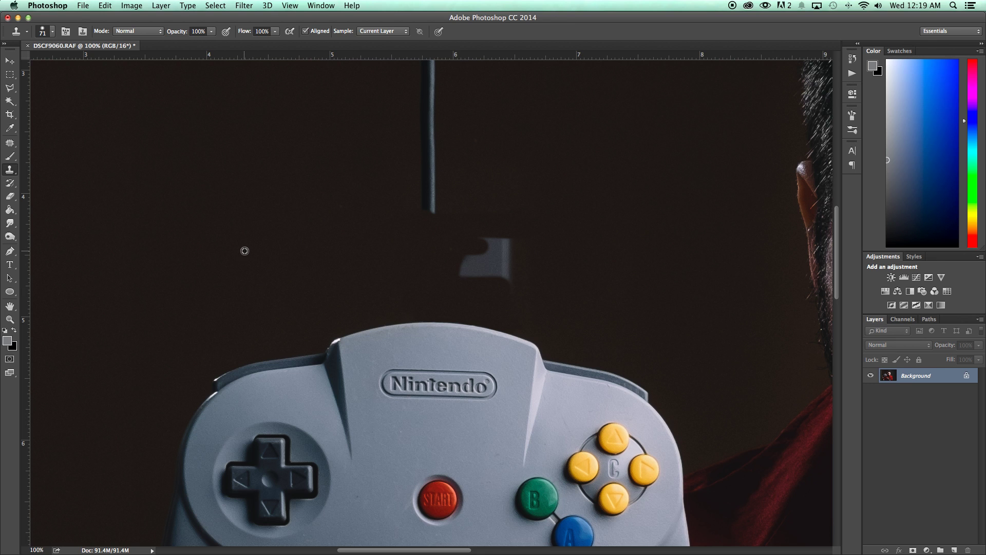
left_click(266, 247, "alt")
mouse_move(502, 264)
left_mouse_down()
mouse_move(461, 276)
mouse_move(472, 275)
mouse_move(461, 265)
mouse_move(484, 246)
left_mouse_up()
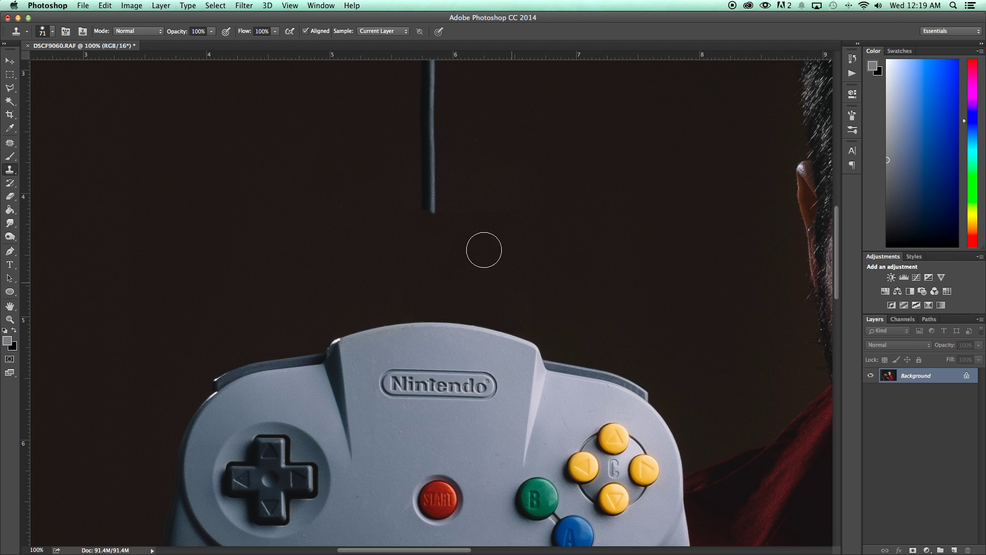
- Clone out the remaining cord between the photo's upper edge and the controller using nearby wall samples
key("z")
left_click(357, 199, "alt")
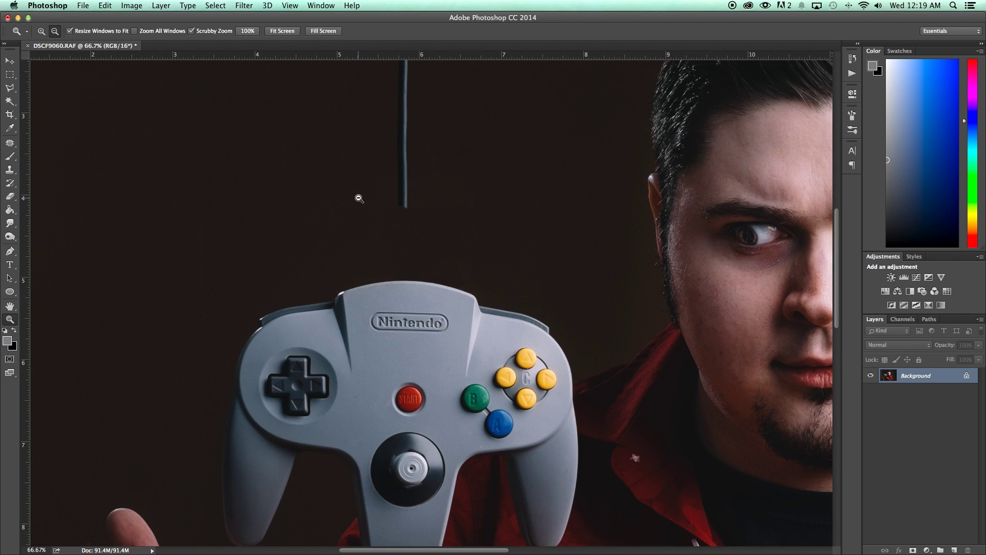
left_click(360, 198, "alt")
left_click(363, 198, "alt")
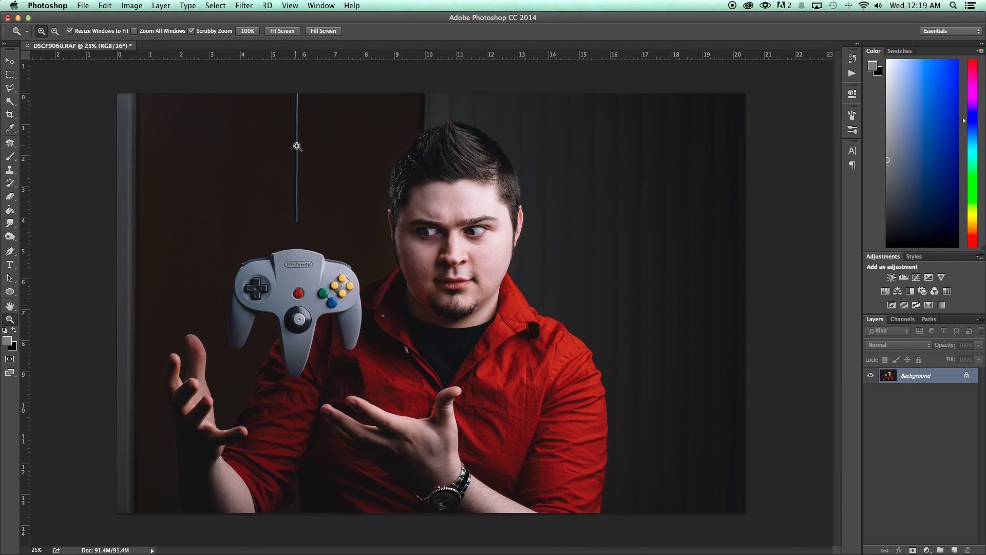
left_click(284, 148)
left_click(285, 149)
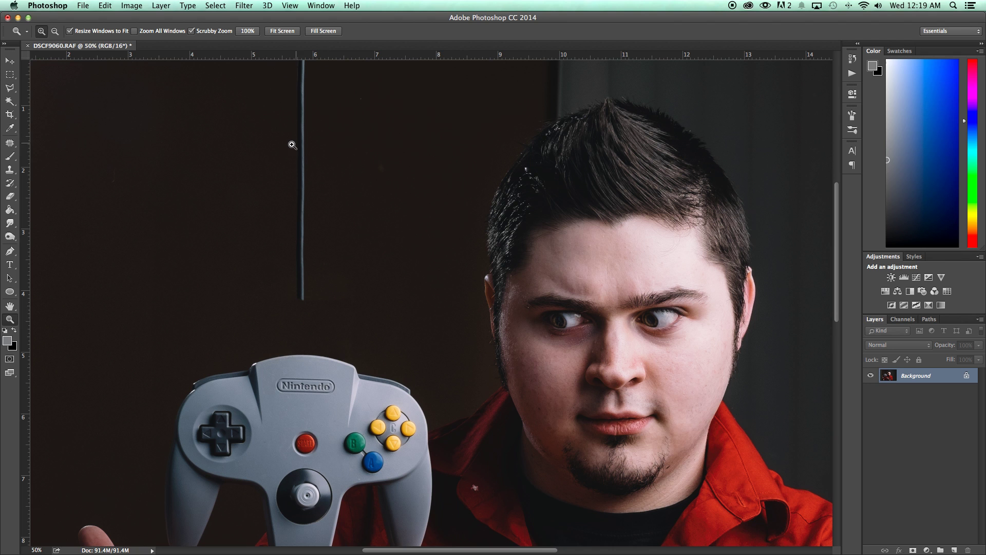
left_click_drag(283, 172, 365, 233)
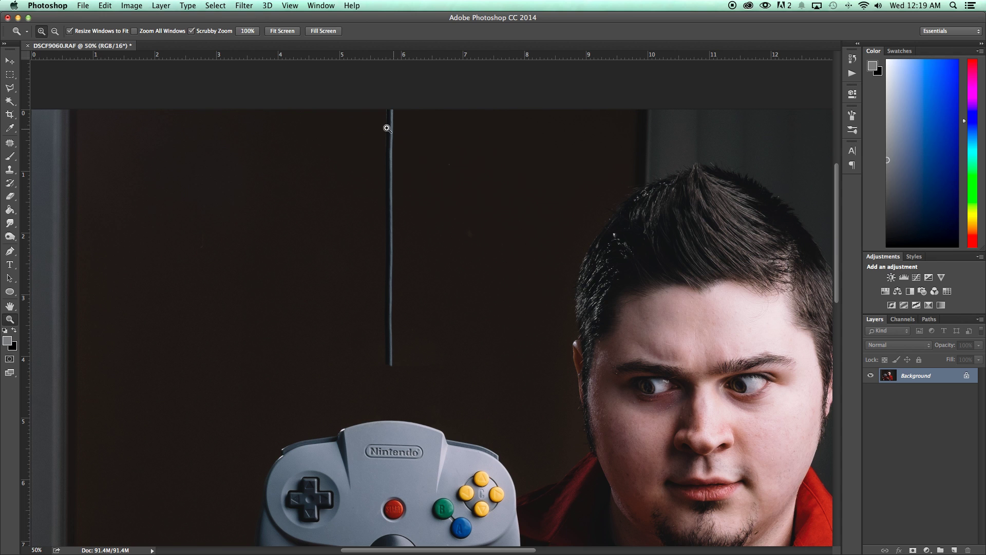
key("s")
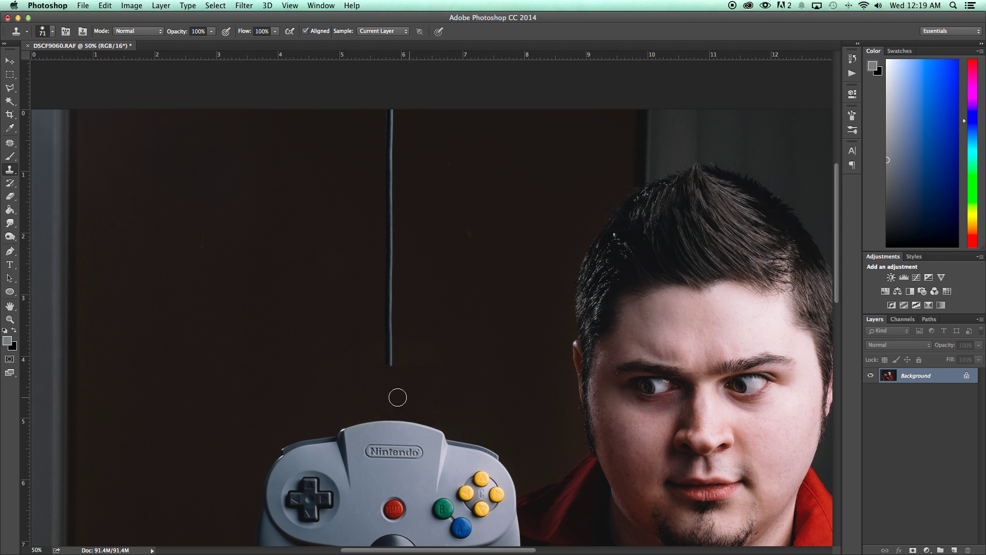
left_click(190, 226)
left_click(355, 119, "alt")
mouse_move(392, 110)
left_mouse_down()
mouse_move(390, 157)
mouse_move(395, 137)
mouse_move(381, 241)
mouse_move(391, 241)
mouse_move(392, 326)
mouse_move(390, 299)
mouse_move(383, 345)
mouse_move(397, 358)
mouse_move(423, 355)
mouse_move(412, 332)
mouse_move(440, 351)
left_mouse_up()
left_click(375, 363, "alt")
left_click(366, 322, "alt")
left_click_drag(404, 316, 403, 315)
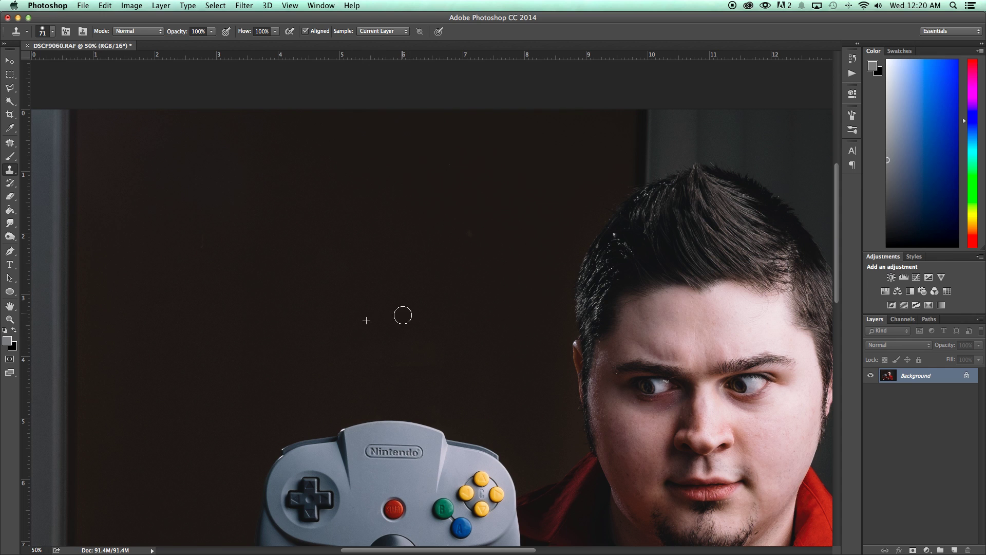
- Clone away the small wall spots and the leftover clone marks above the controller
left_click(162, 261, "alt")
left_click_drag(193, 242, 200, 233)
mouse_move(410, 171)
left_mouse_down()
mouse_move(443, 164)
mouse_move(465, 175)
mouse_move(472, 236)
left_mouse_up()
mouse_move(421, 363)
left_mouse_down()
mouse_move(423, 344)
mouse_move(436, 354)
mouse_move(411, 346)
mouse_move(429, 350)
mouse_move(421, 341)
mouse_move(411, 352)
mouse_move(447, 354)
mouse_move(416, 349)
left_mouse_up()
left_click(335, 367, "alt")
mouse_move(391, 337)
left_mouse_down()
mouse_move(394, 348)
mouse_move(439, 347)
mouse_move(424, 360)
mouse_move(434, 363)
left_mouse_up()
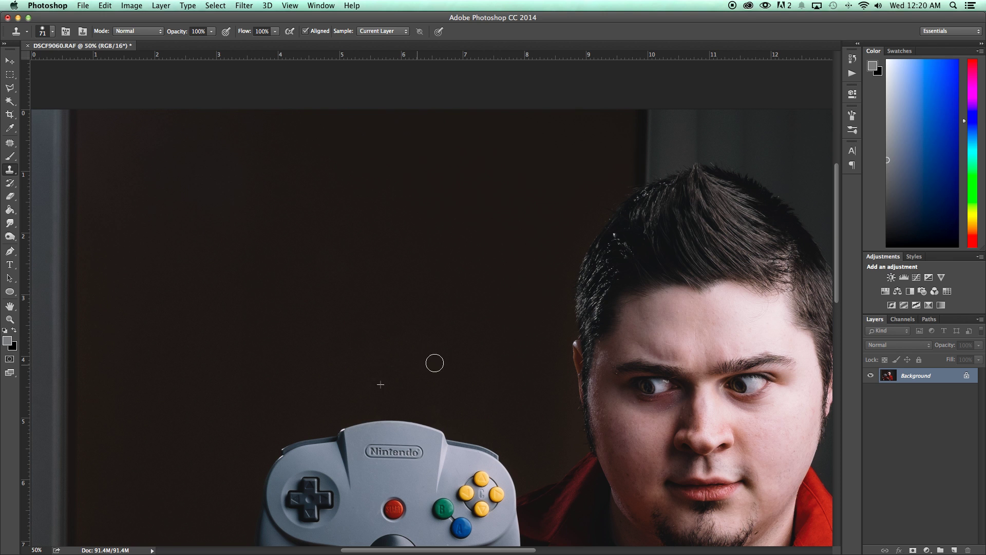
- Inspect the retouched wall around the controller in the full photo and close up
key("z")
left_click(359, 337, "alt")
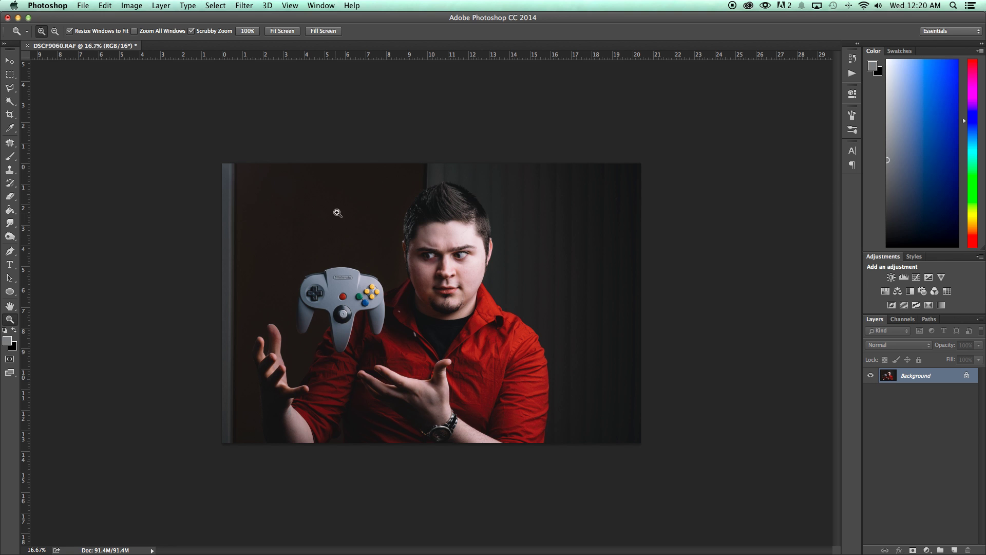
left_click(355, 236)
left_click(304, 199)
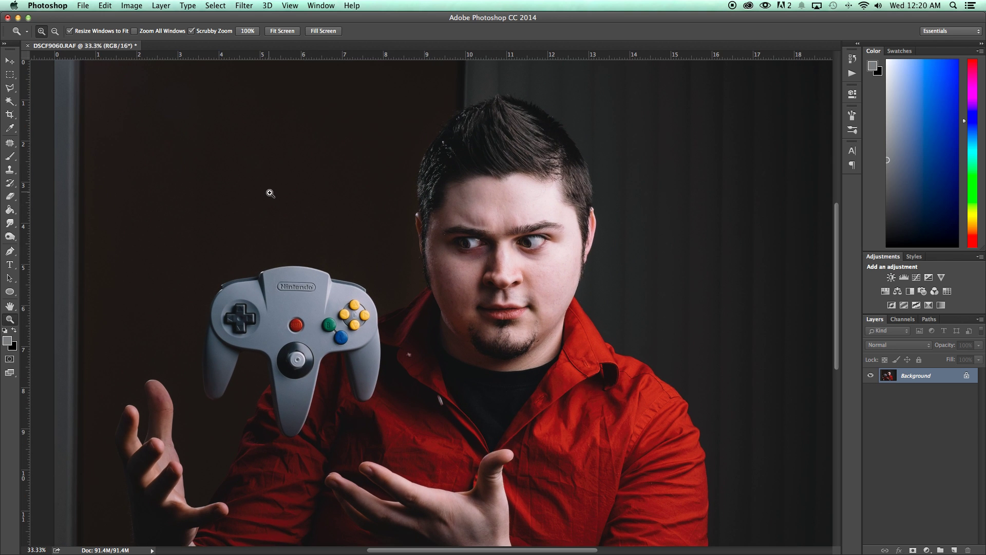
left_click_drag(270, 193, 333, 187)
left_click_drag(371, 257, 344, 243)
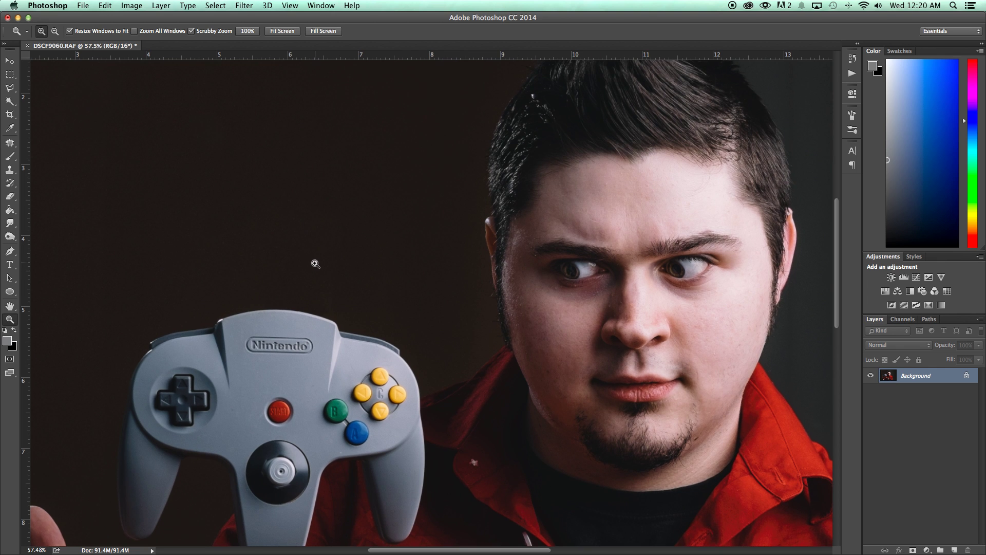
key("alt")
left_click(285, 231, "alt")
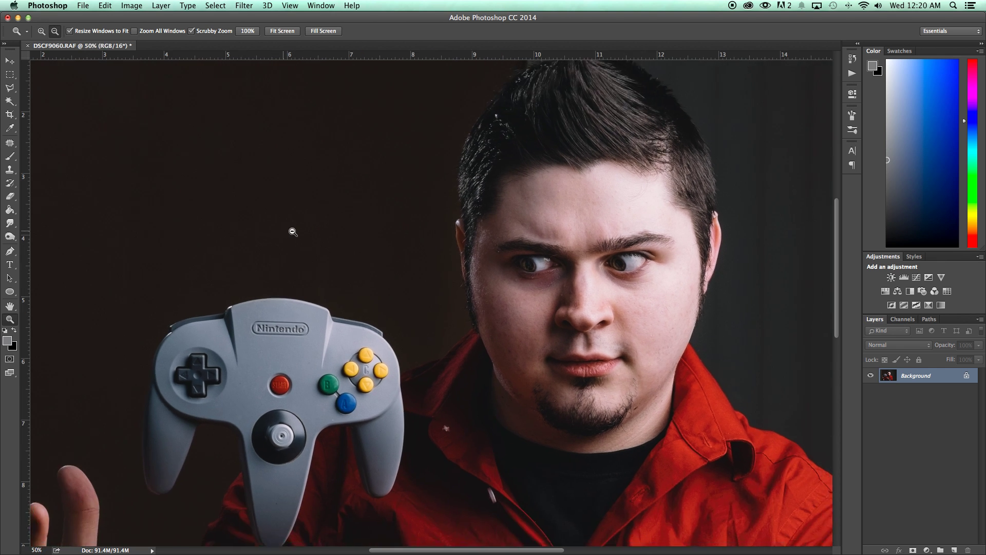
left_click(292, 229, "alt")
left_click(292, 229, "alt")
key("j")
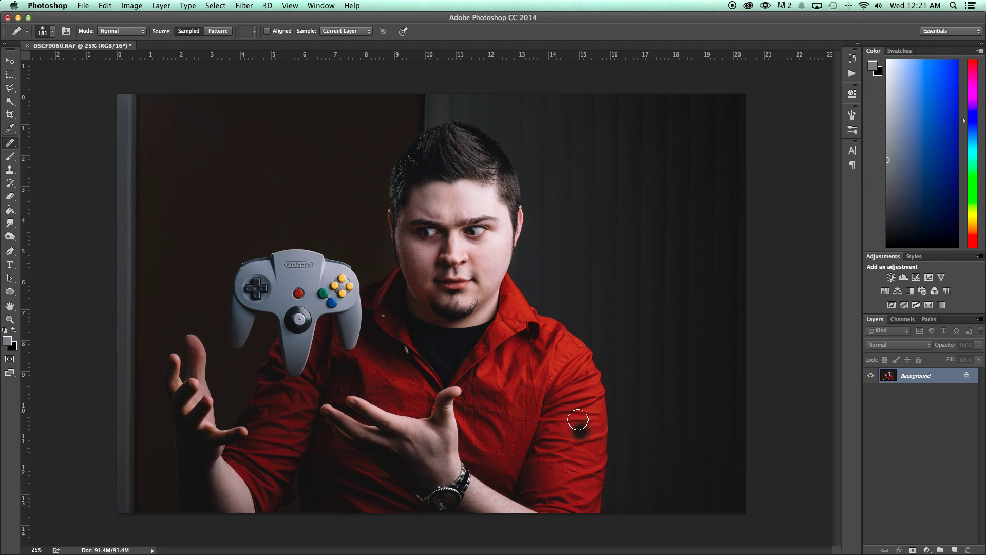
- Add a Curves adjustment layer above the Background layer
left_click(927, 549)
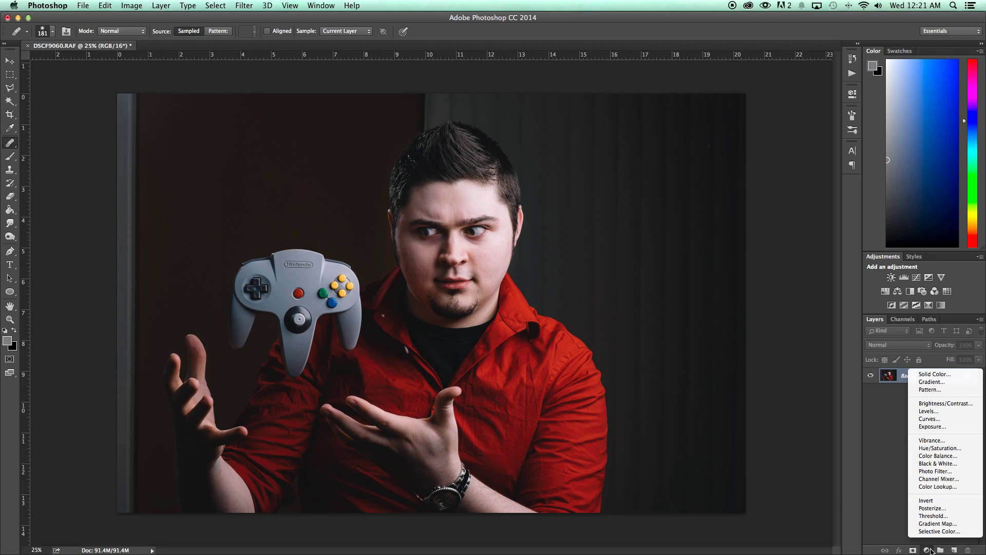
left_click(930, 419)
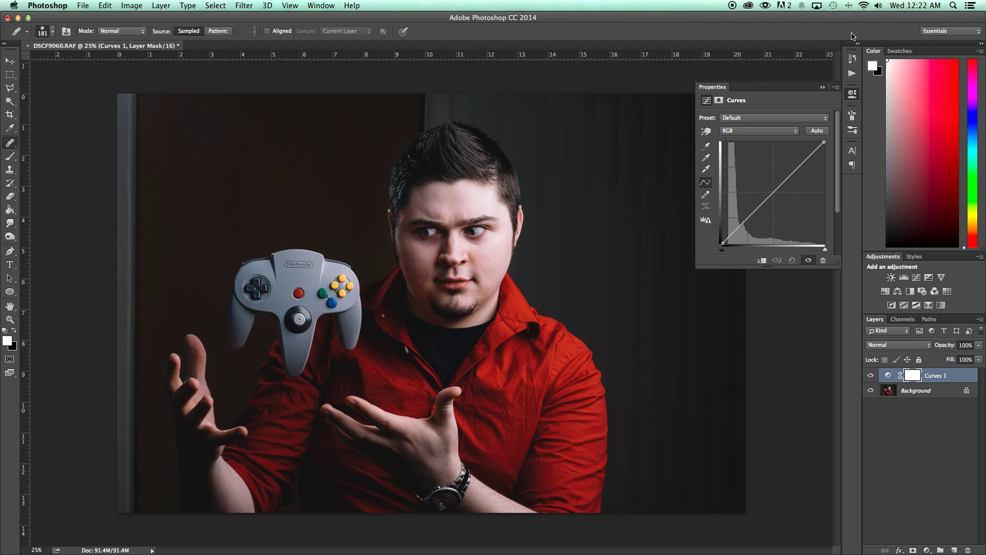
left_click(797, 133)
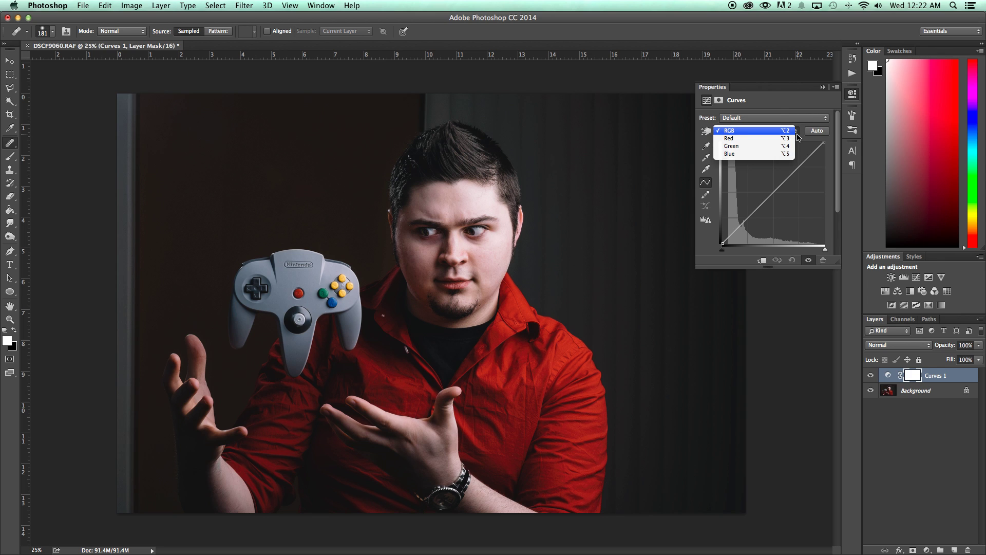
left_click(771, 154)
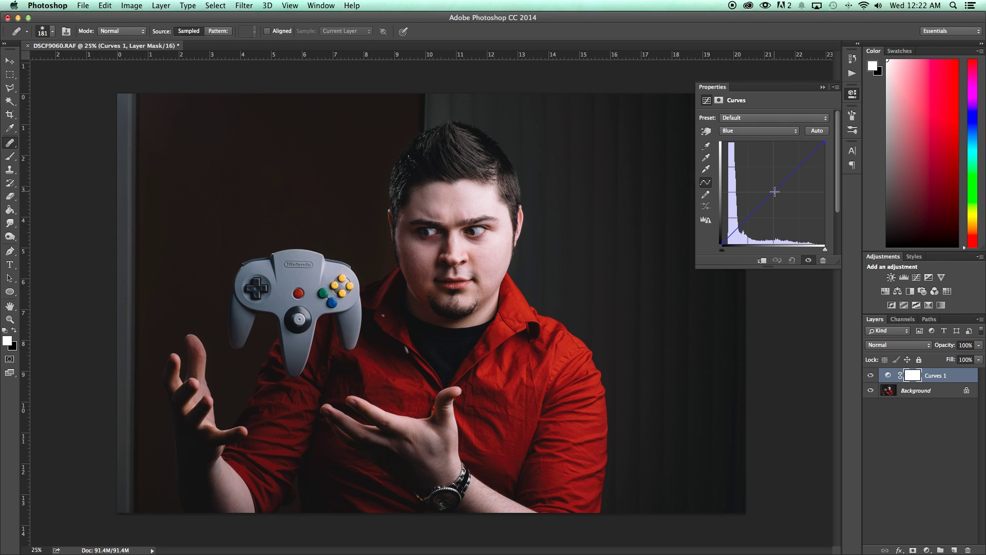
mouse_move(775, 191)
left_mouse_down()
mouse_move(768, 185)
mouse_move(785, 198)
left_mouse_up()
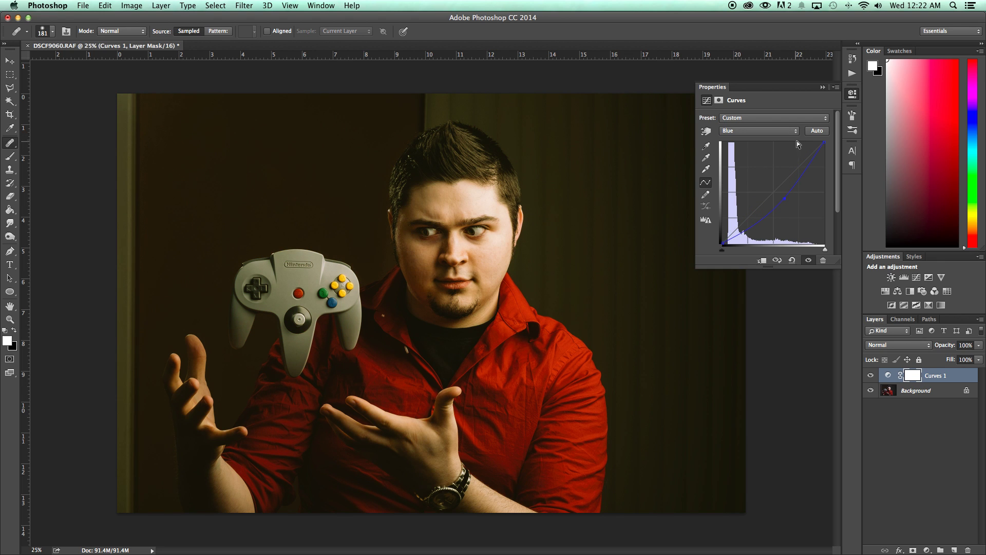
key("Delete")
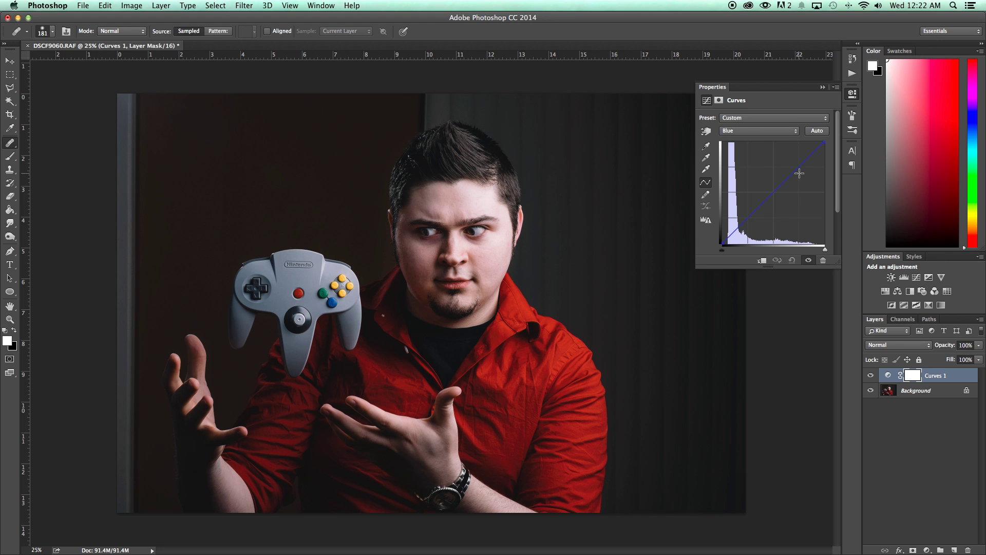
- Anchor the midpoint of the Green curve and slightly raise its black point to tint the shadows green
left_click(792, 132)
left_click(786, 124)
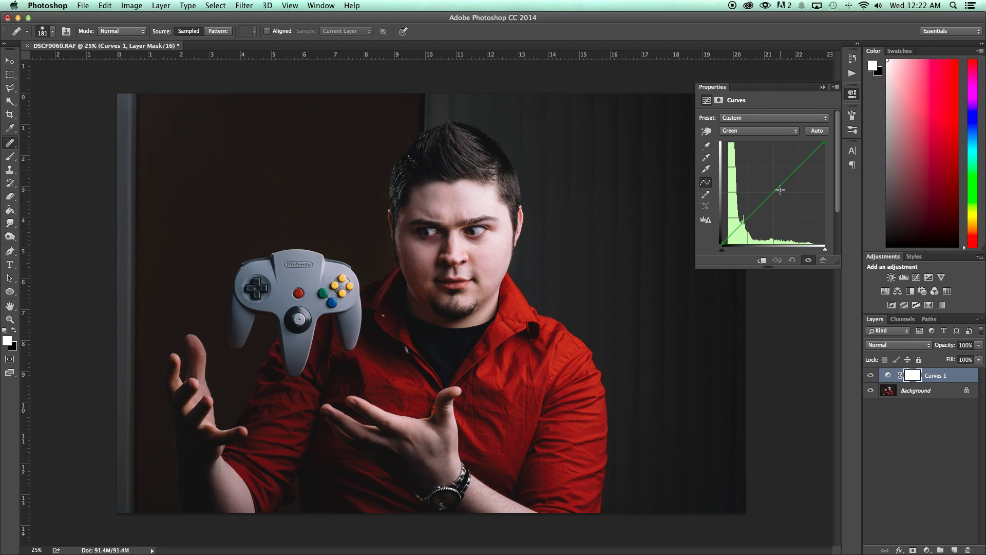
mouse_move(776, 189)
left_mouse_down()
mouse_move(766, 182)
mouse_move(784, 197)
mouse_move(775, 191)
left_mouse_up()
left_click_drag(723, 242, 723, 240)
left_click_drag(723, 242, 723, 240)
left_click_drag(723, 241, 723, 241)
- Slightly raise the Blue curve's black point, anchor its midpoint, and close the curve settings
left_click(754, 131)
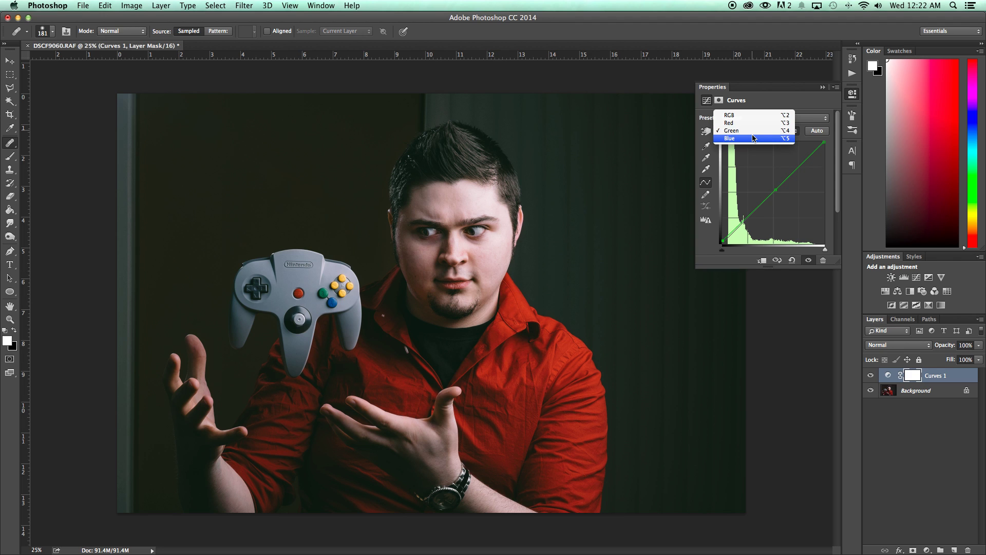
left_click(753, 139)
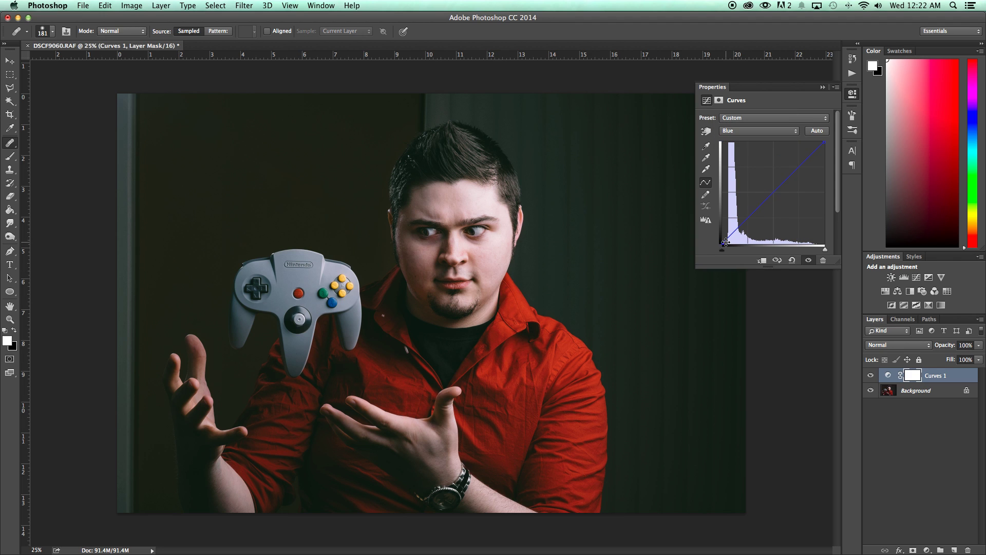
left_click_drag(722, 243, 722, 240)
left_click_drag(772, 195, 775, 195)
left_click(823, 88)
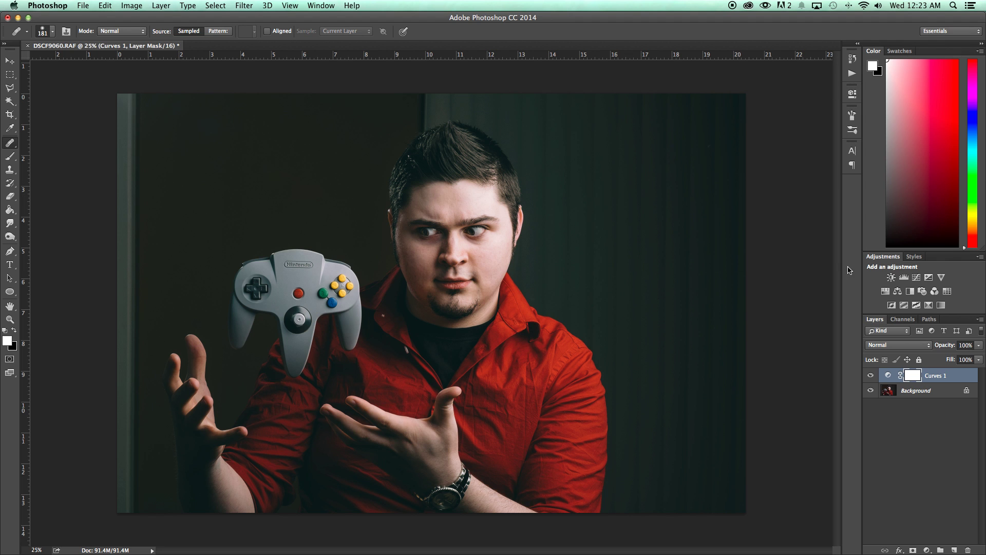
- Compare the photo with and without the Curves 1 layer and set that layer's blend mode to Color
left_click(871, 376)
left_click(871, 377)
left_click(870, 377)
left_click(871, 377)
left_click(871, 377)
left_click(871, 377)
left_click(906, 345)
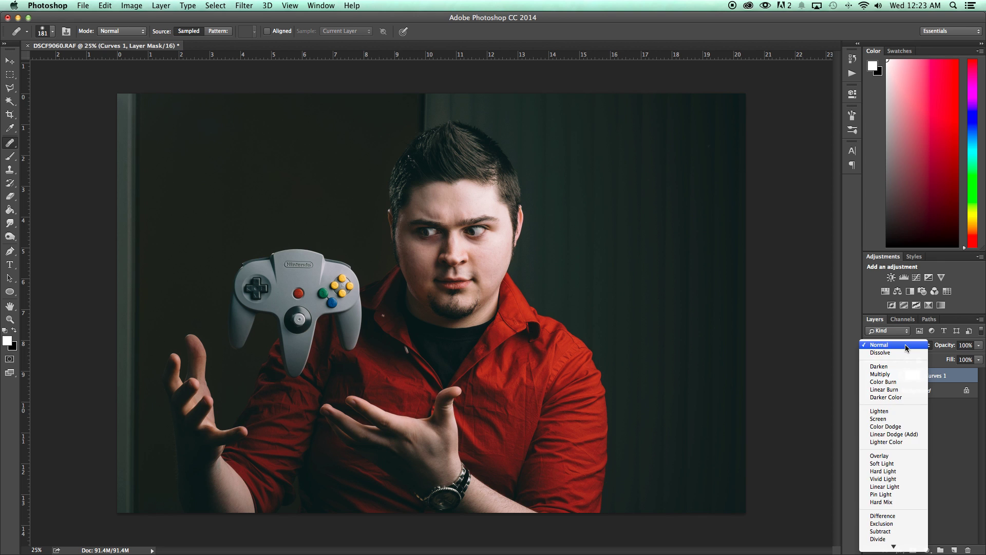
left_click(879, 535)
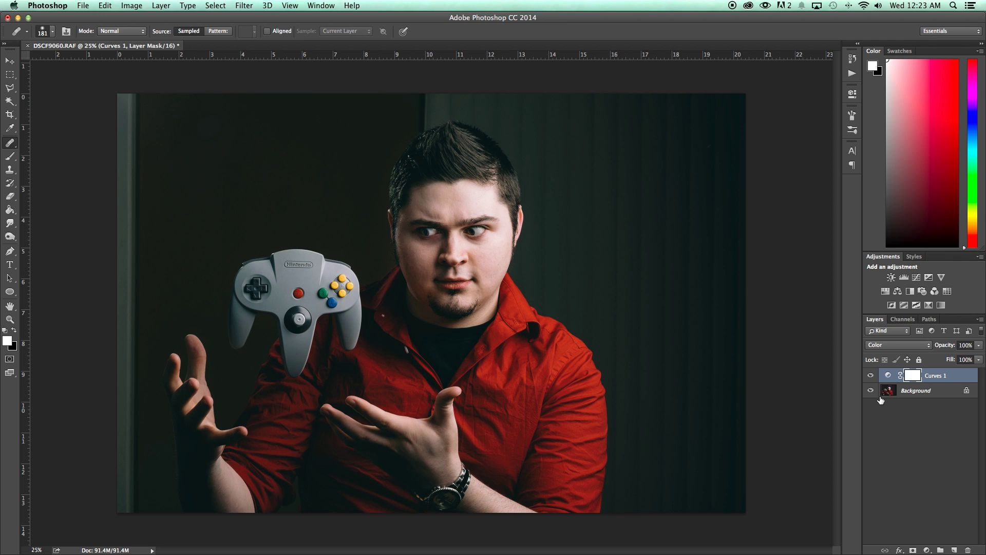
- Add a Black & White adjustment layer above Curves 1, trying the Blue Filter preset and settling on Red Filter
left_click(925, 550)
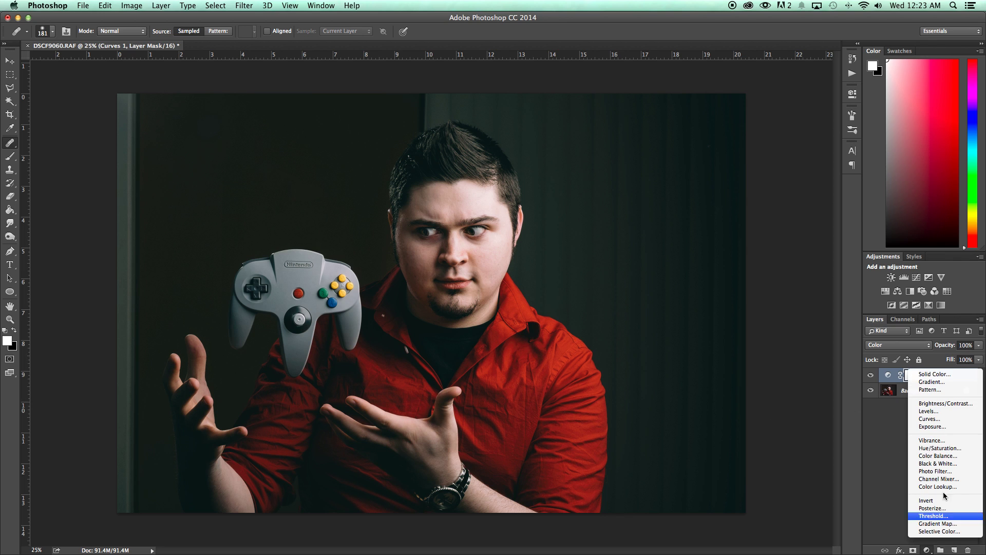
left_click(944, 464)
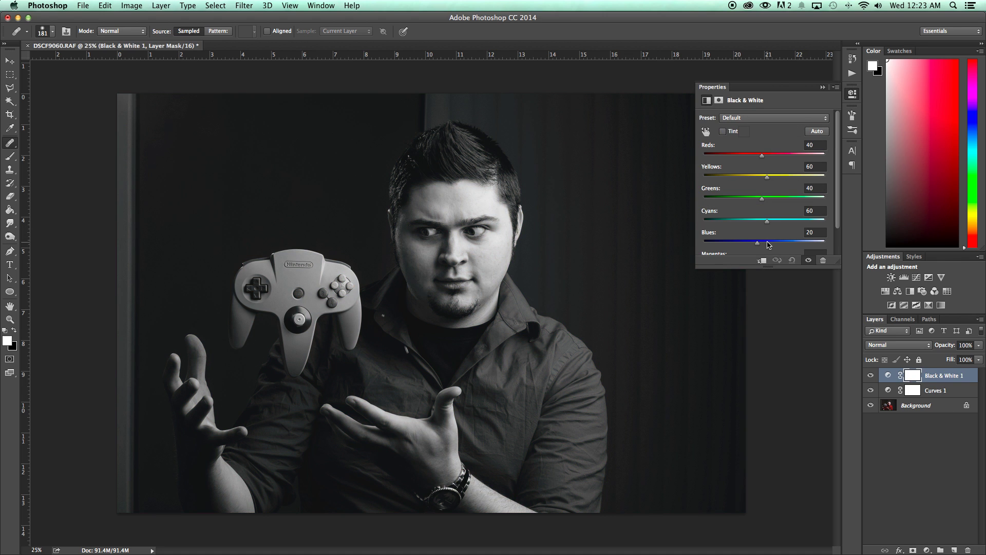
left_click(770, 119)
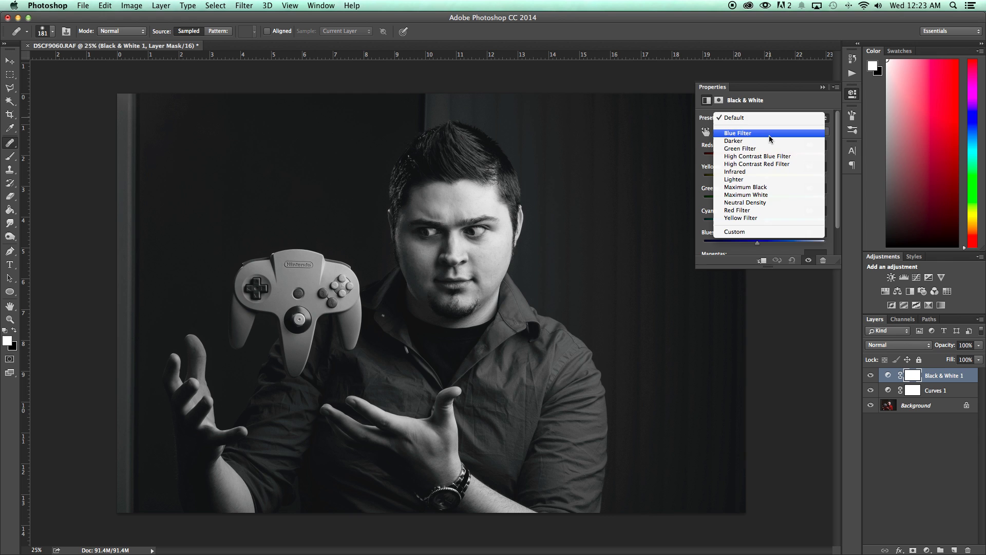
left_click(771, 133)
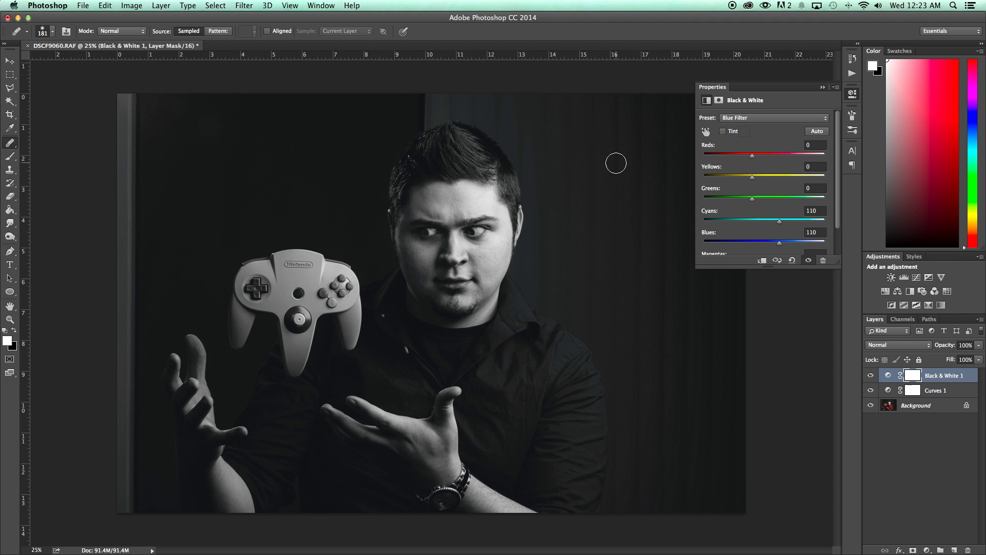
left_click(753, 119)
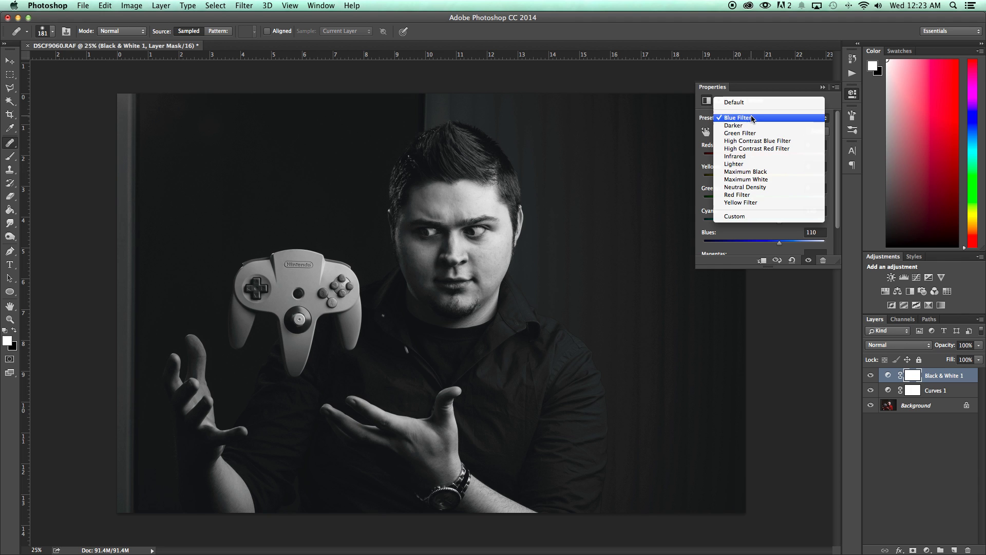
left_click(754, 196)
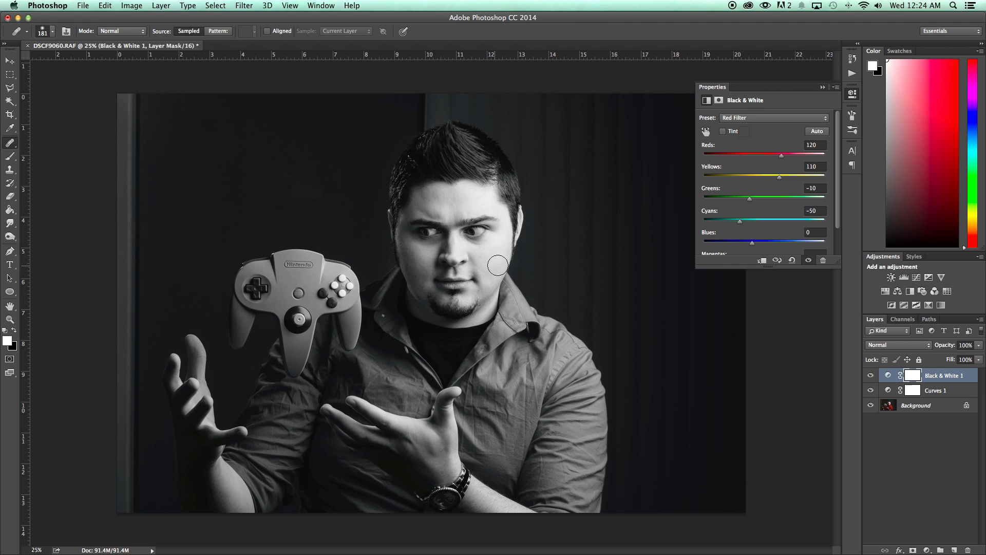
- Set the Black & White mix to Reds 61, Yellows -13, Greens 14 and Cyans -47
left_click(772, 154)
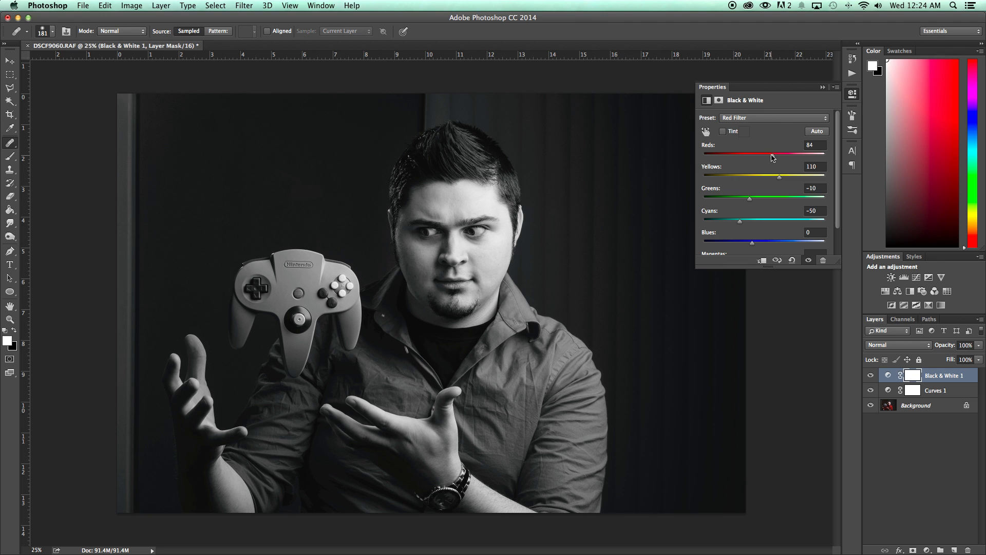
left_click_drag(772, 154, 770, 155)
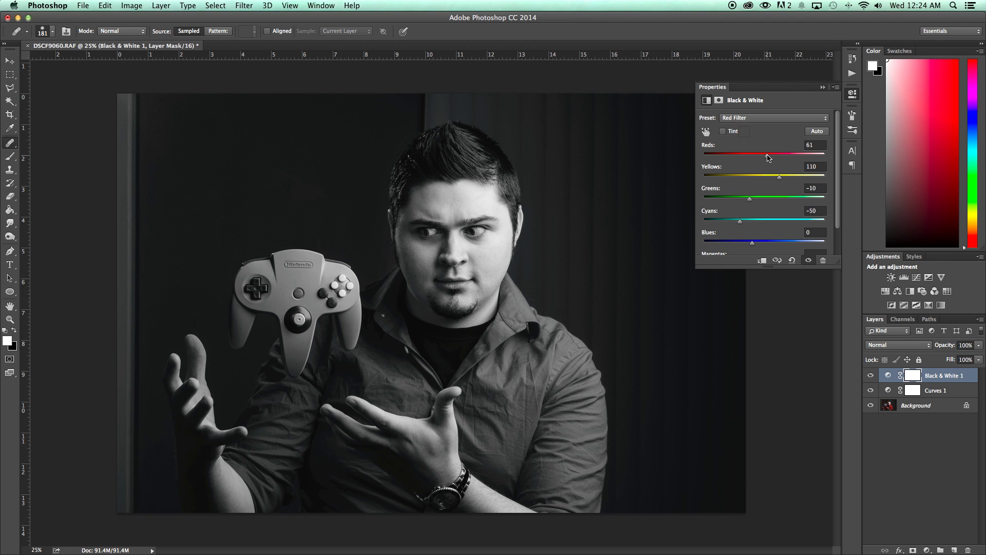
left_click_drag(779, 176, 755, 202)
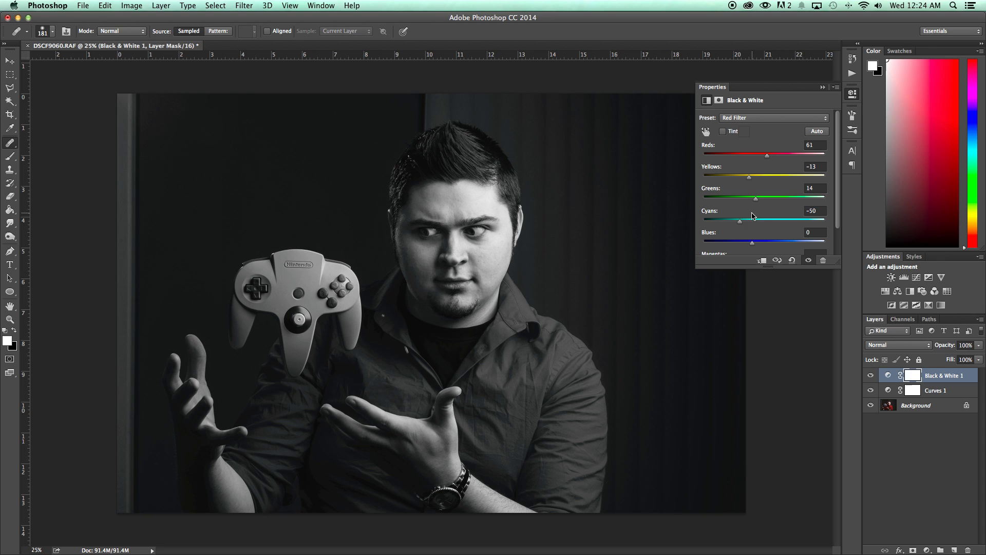
mouse_move(742, 222)
left_mouse_down()
mouse_move(761, 224)
mouse_move(742, 222)
left_mouse_up()
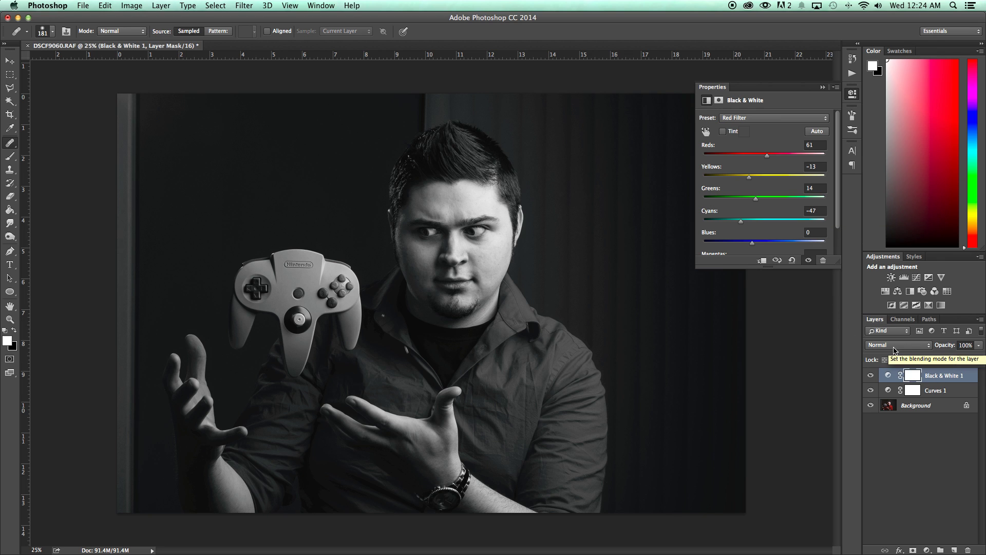
- Set the Black & White 1 layer's blend mode to Luminosity
left_click(911, 456)
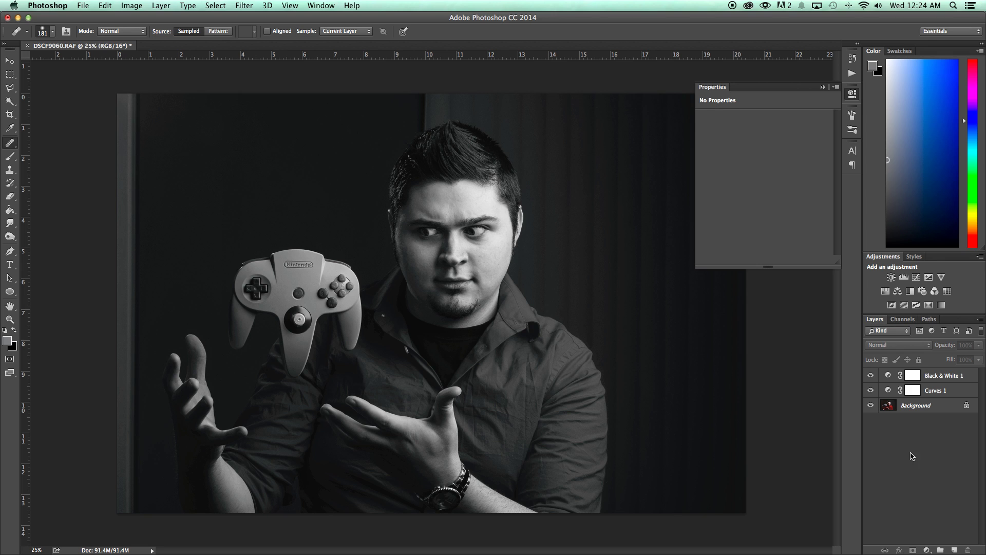
left_click(932, 372)
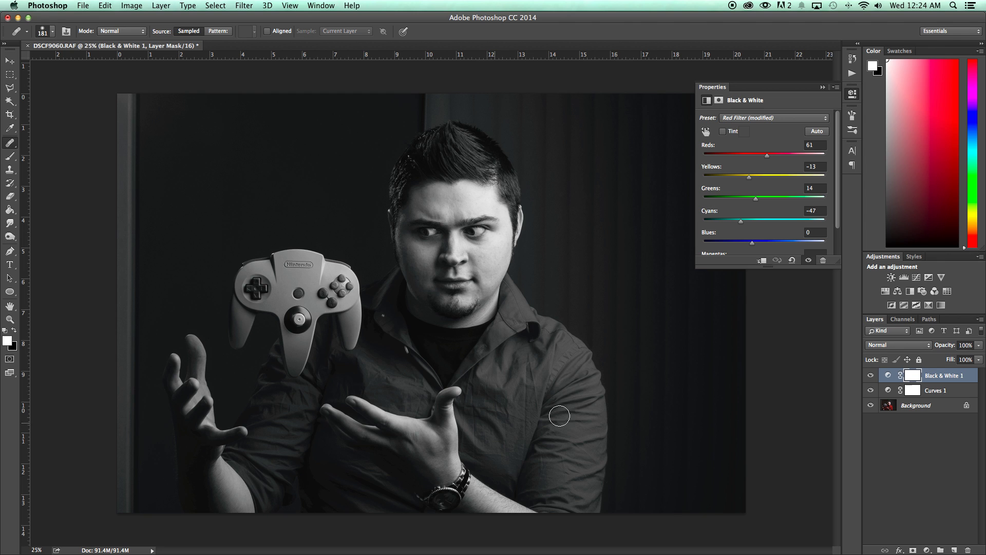
left_click(898, 345)
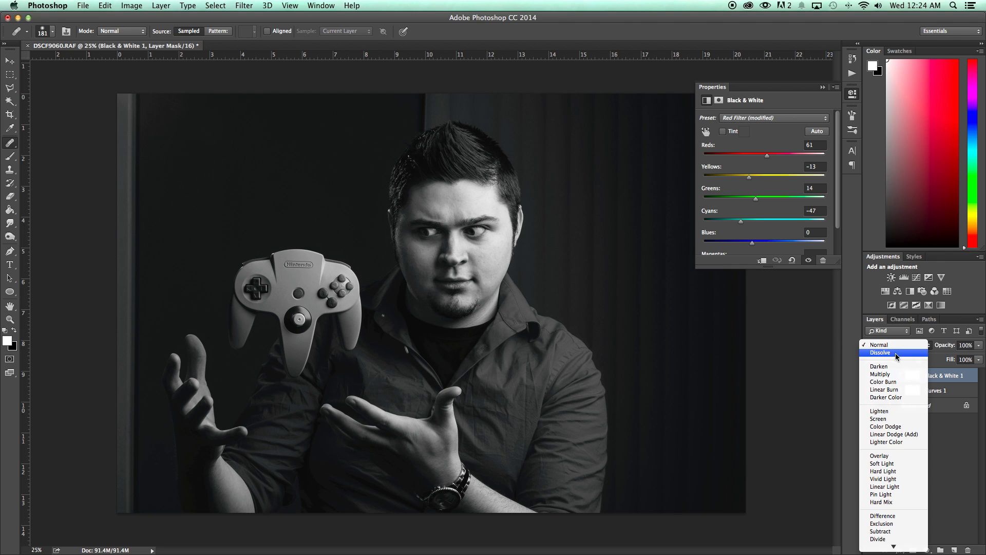
mouse_move(895, 546)
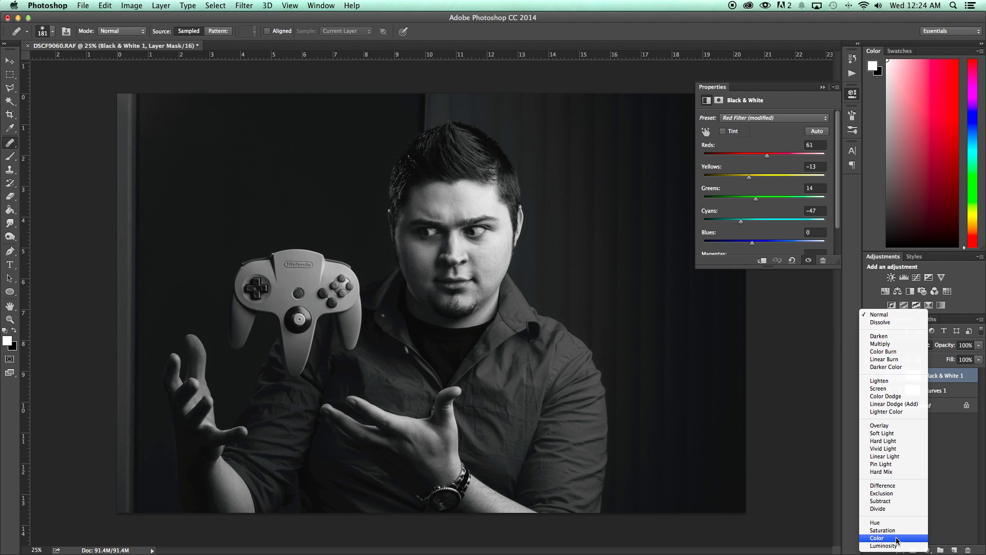
left_click(895, 546)
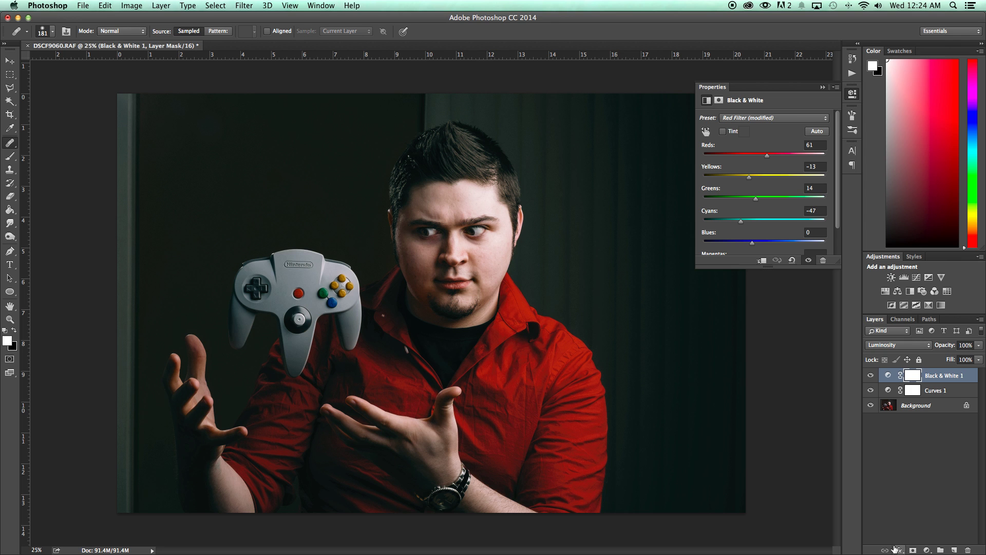
- Compare the photo with and without the Black & White 1 layer, leaving the layer visible
left_click(871, 375)
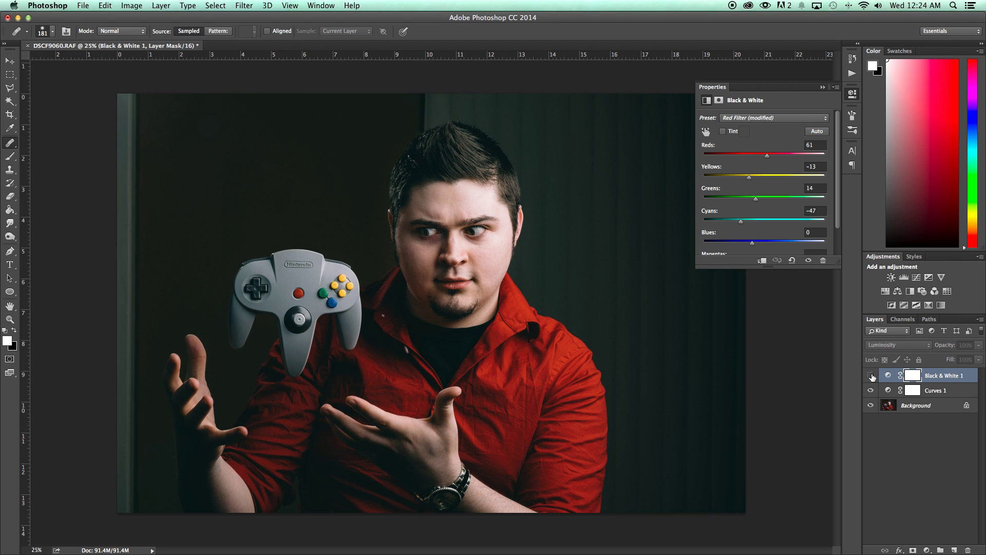
left_click(871, 375)
left_click(871, 376)
left_click(871, 375)
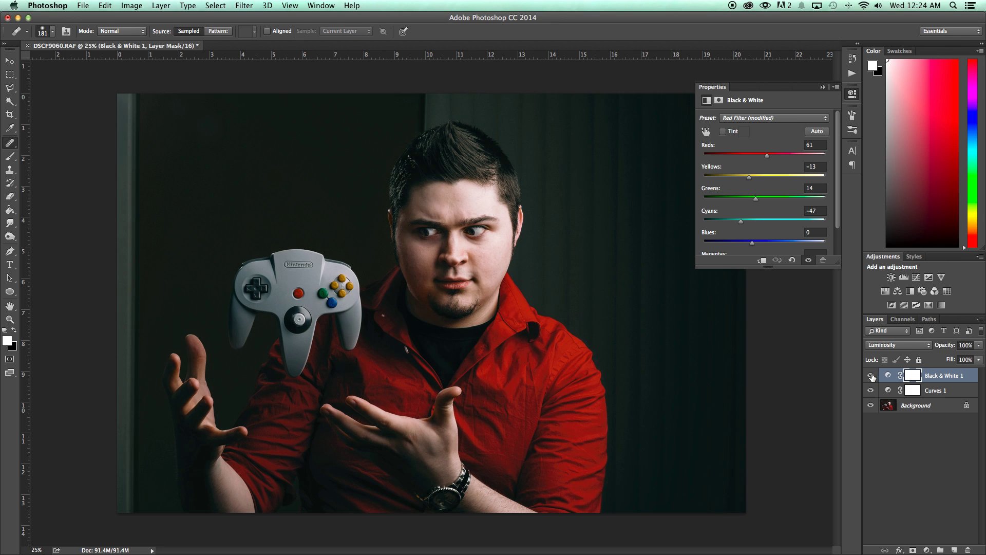
left_click(870, 375)
left_click(870, 375)
left_click(870, 375)
left_click(871, 376)
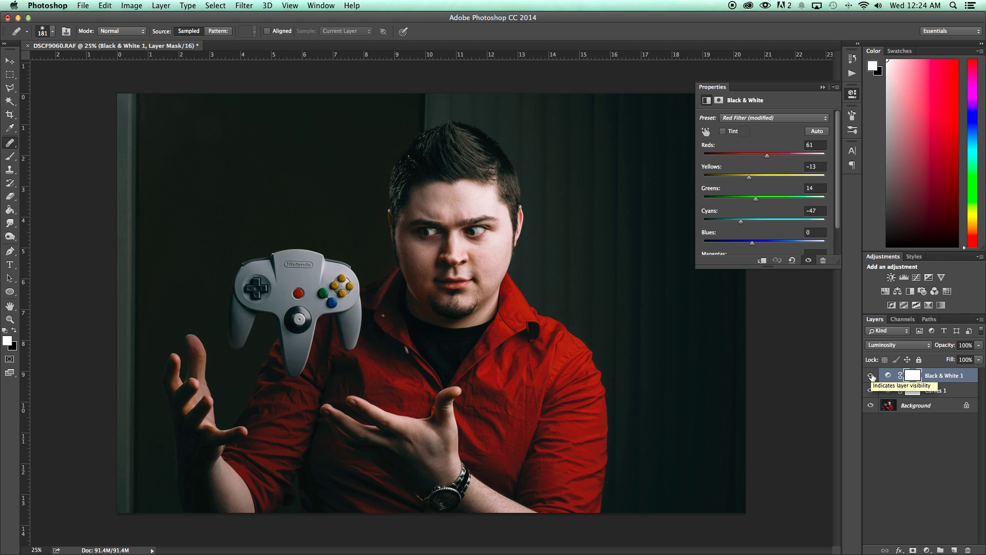
left_click(870, 376)
left_click(871, 375)
left_click(871, 375)
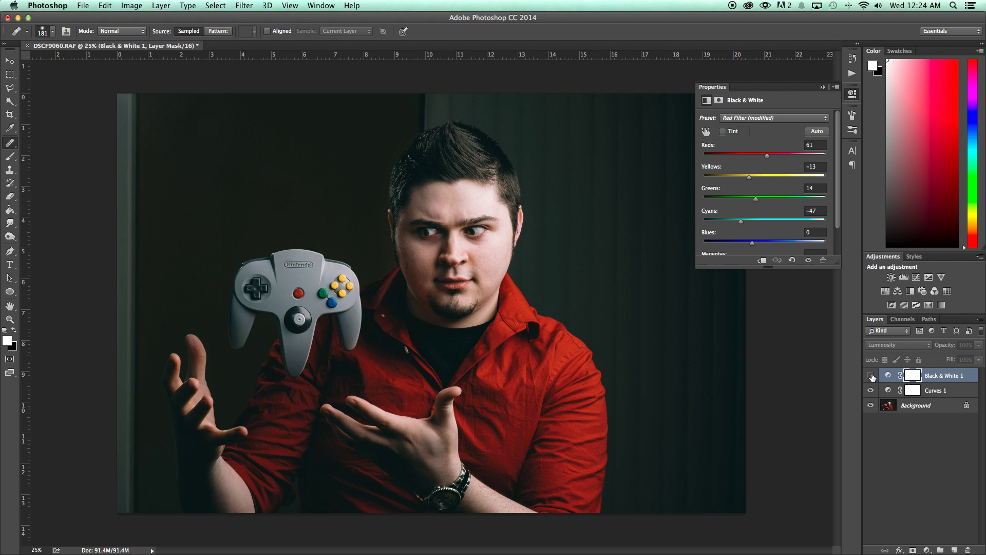
left_click(871, 376)
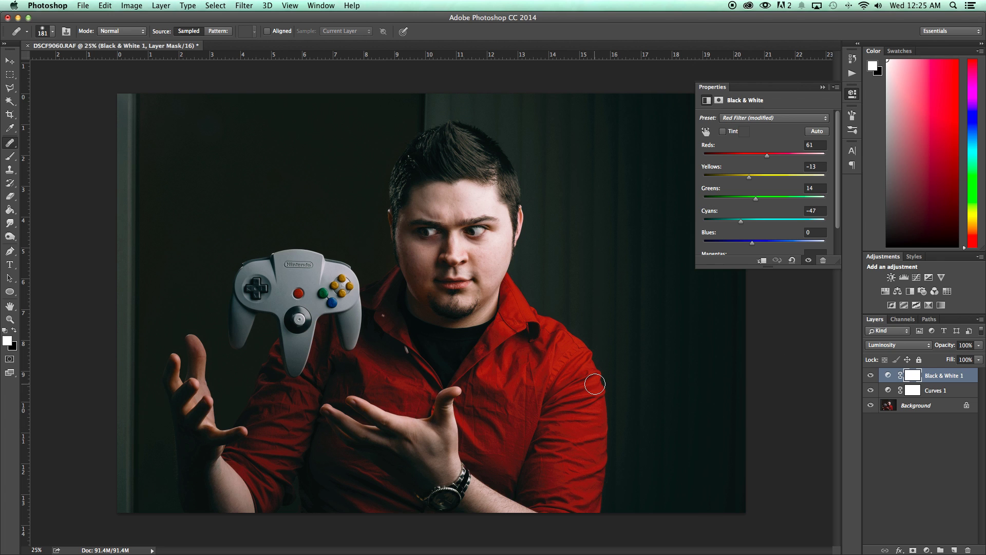
- Save the graded photo, switch to Lightroom and select DSCF9060-Edit.tif for developing
key("super+s")
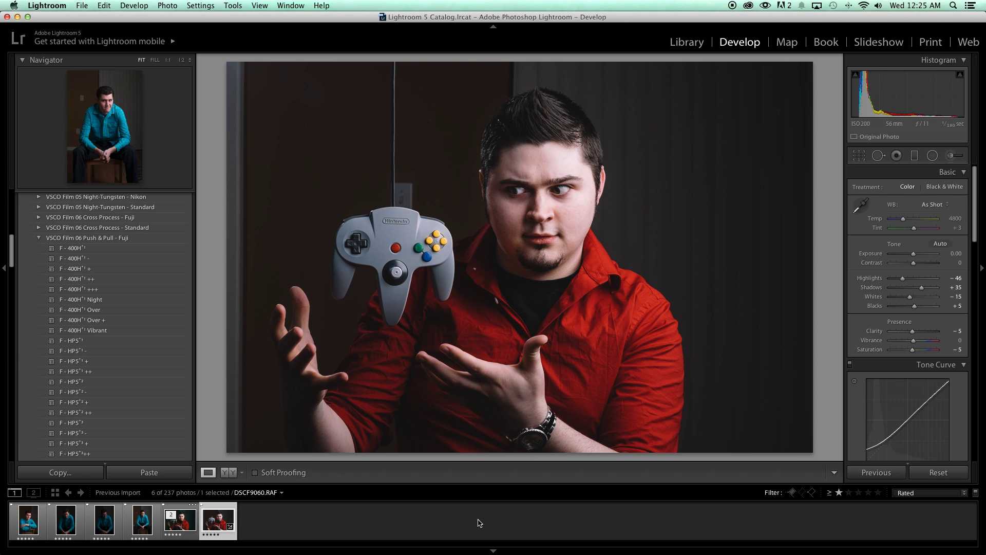
key("Left")
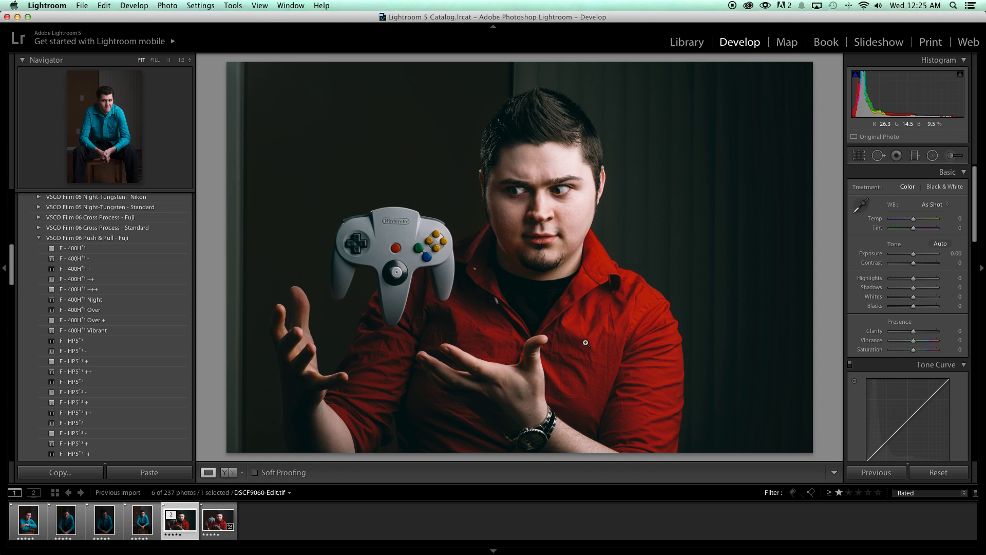
- Draw an oval radial filter centered on the game controller and turn off Invert Mask so it affects the surroundings
left_click(933, 157)
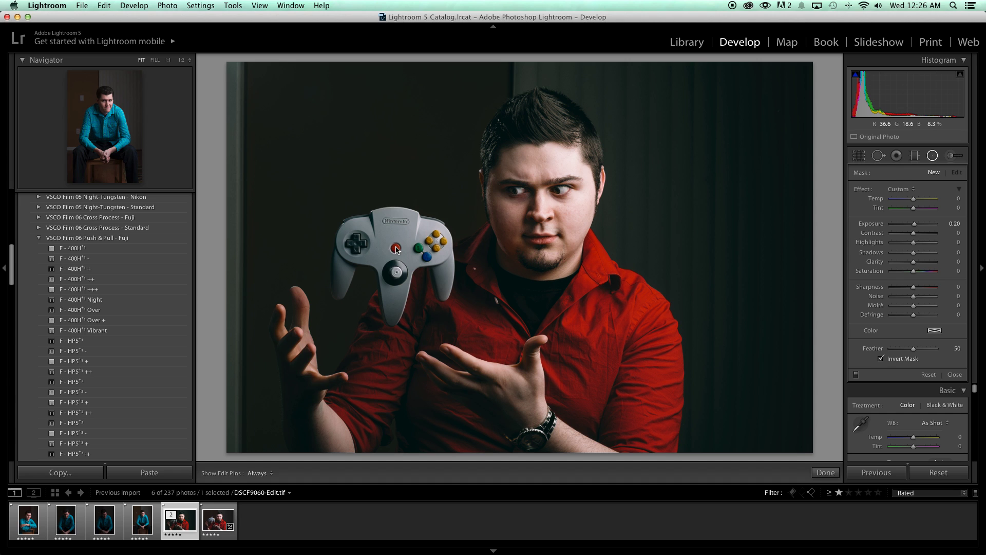
left_click_drag(396, 248, 480, 145)
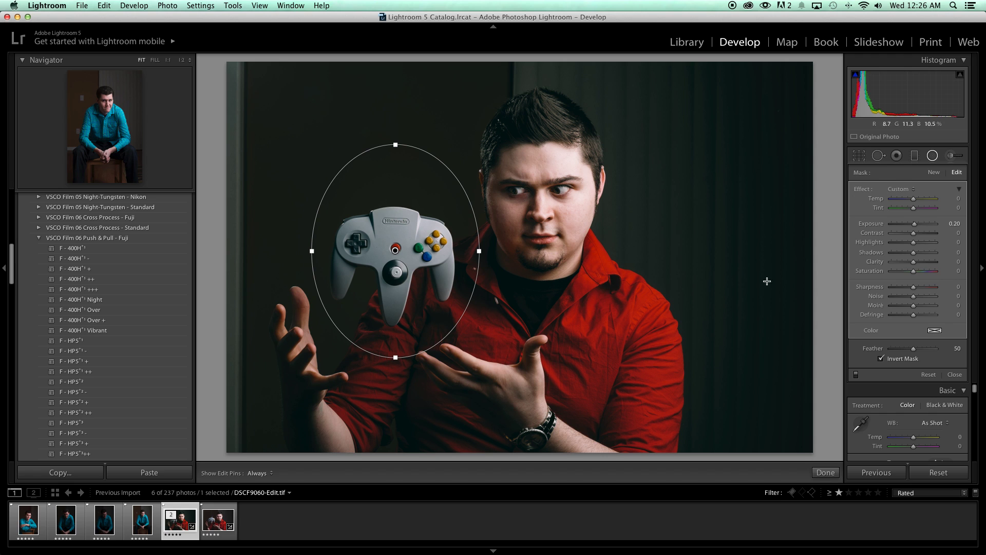
left_click(883, 359)
- Darken the area outside the controller by setting the radial filter's Exposure to about -0.48, and close the filter settings
left_click_drag(914, 224, 908, 226)
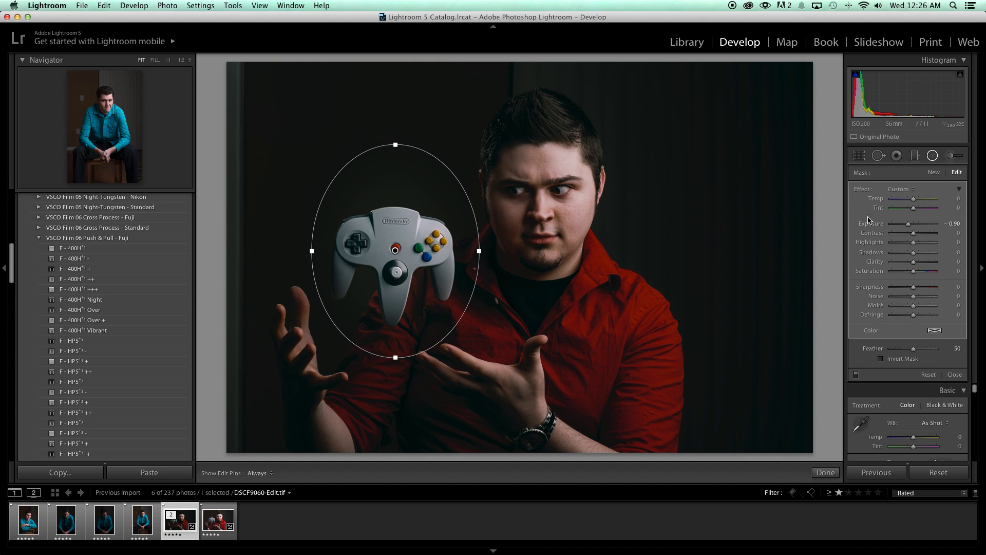
left_click(911, 226)
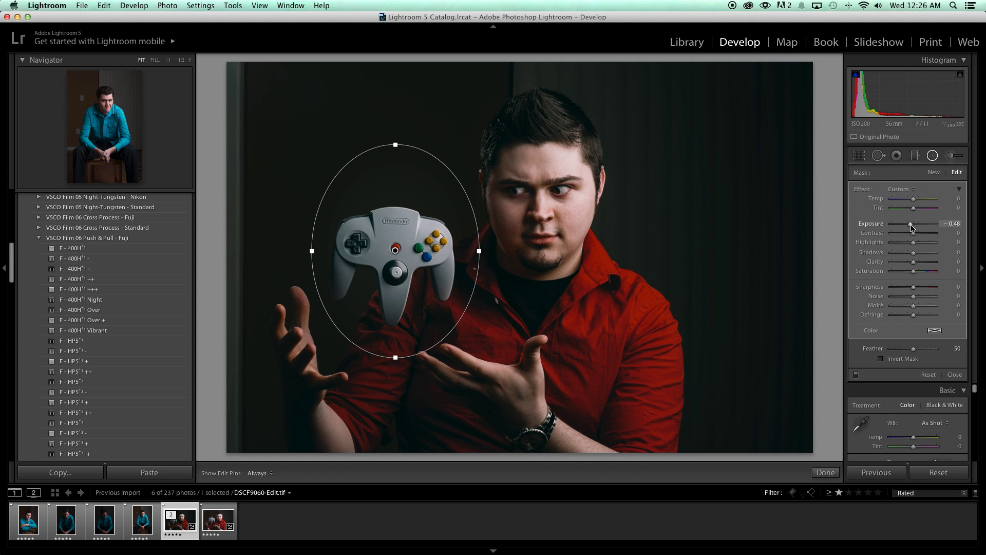
left_click(912, 226)
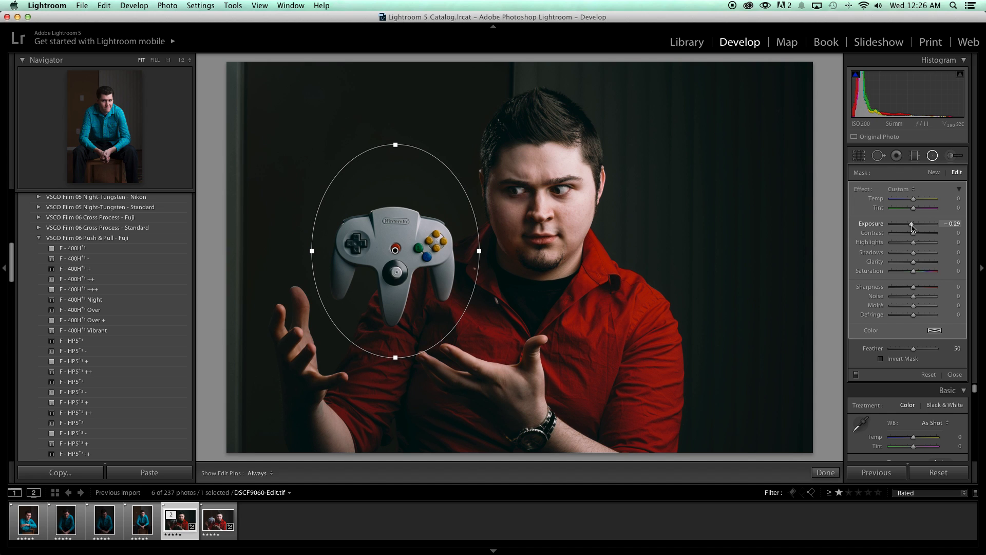
left_click(911, 226)
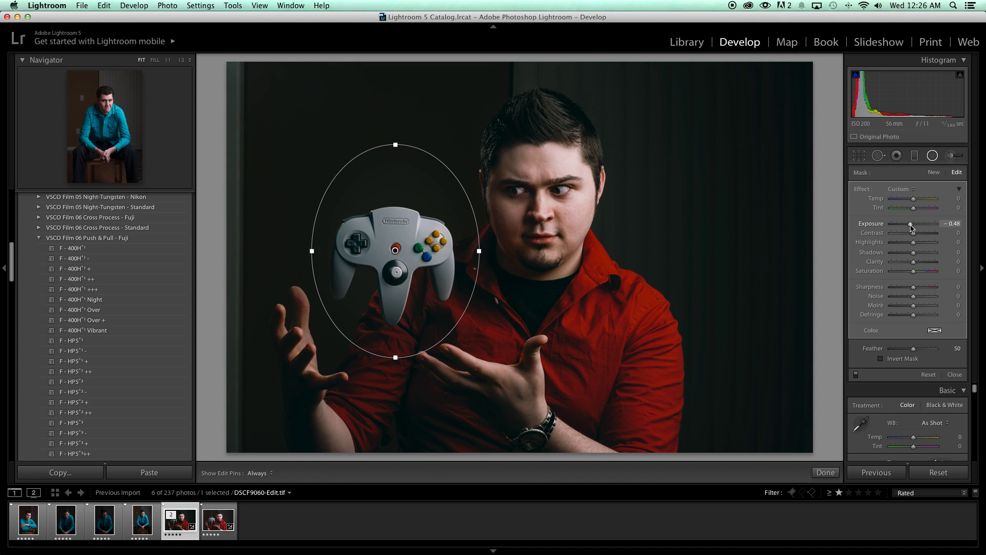
left_click_drag(911, 226, 911, 226)
left_click(932, 158)
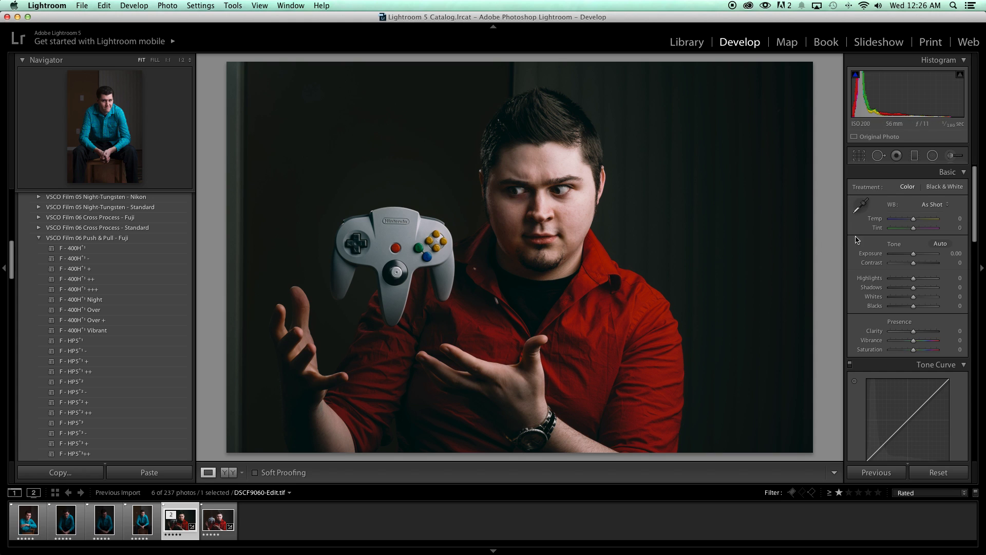
- Draw a second radial filter and fit it around the controller, with Invert Mask on so it affects the inside
left_click(931, 156)
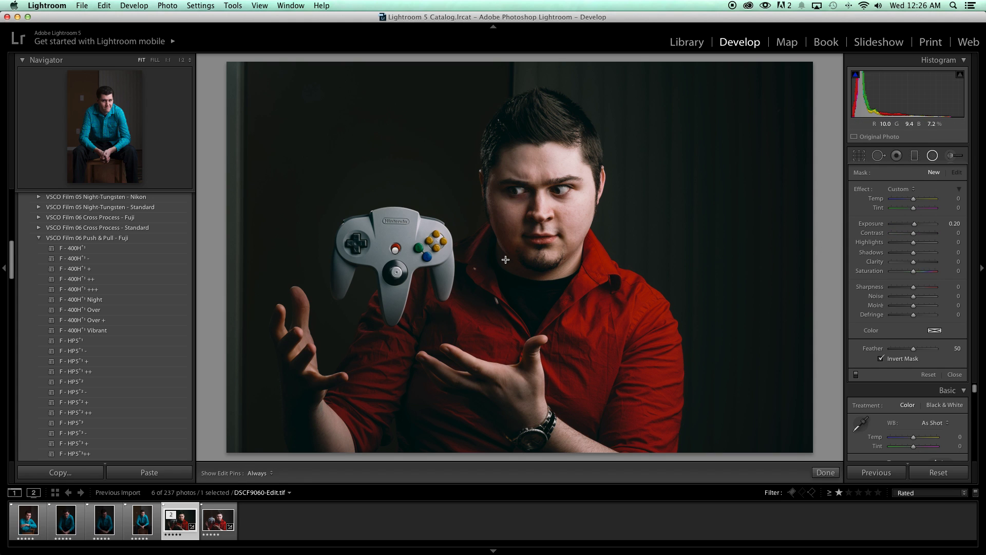
left_click_drag(408, 199, 471, 146)
left_click_drag(409, 193, 410, 209)
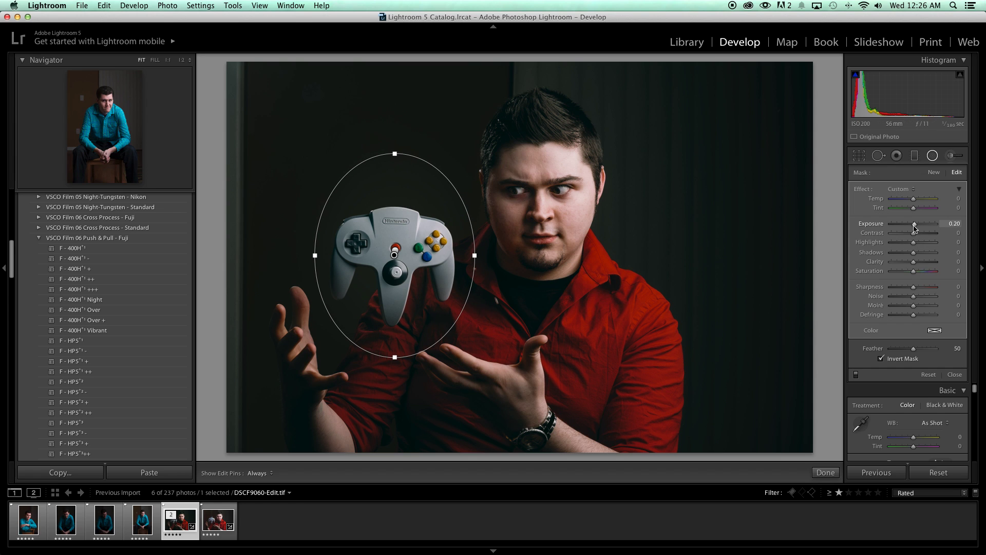
- Set the second radial filter's Exposure to 0.53, Clarity to 11 and Sharpness to 15, make its oval slightly taller, and close the filter settings
left_click_drag(914, 226, 918, 227)
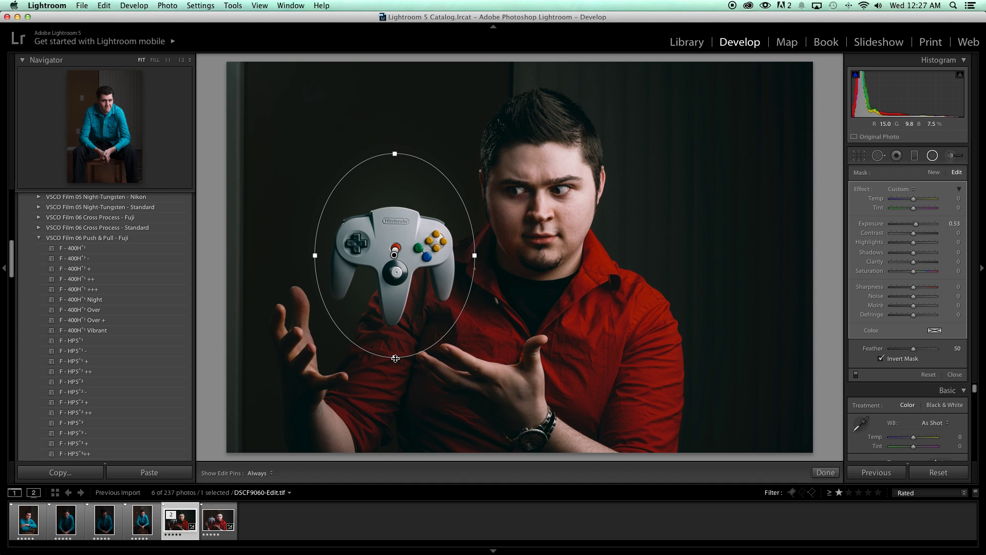
left_click_drag(395, 358, 396, 361)
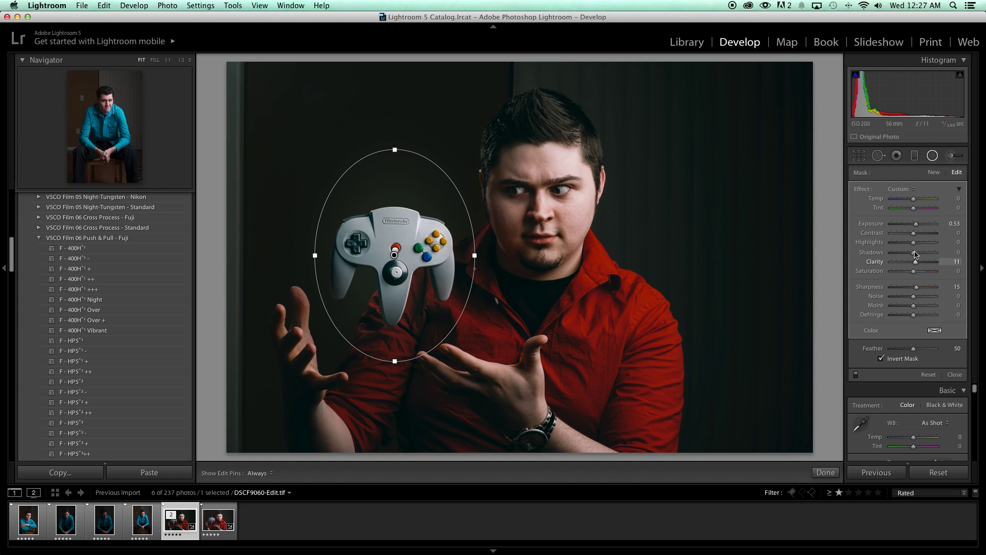
left_click(932, 155)
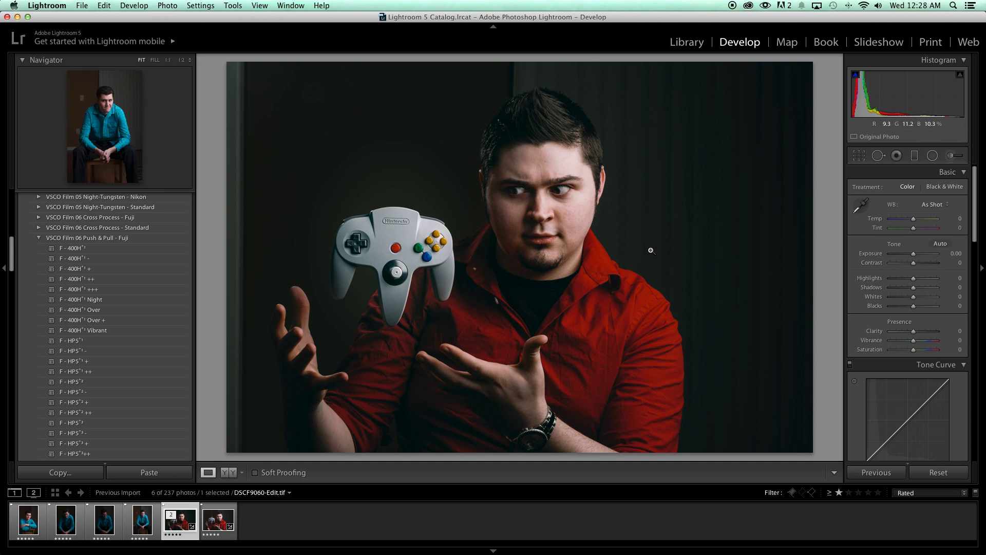